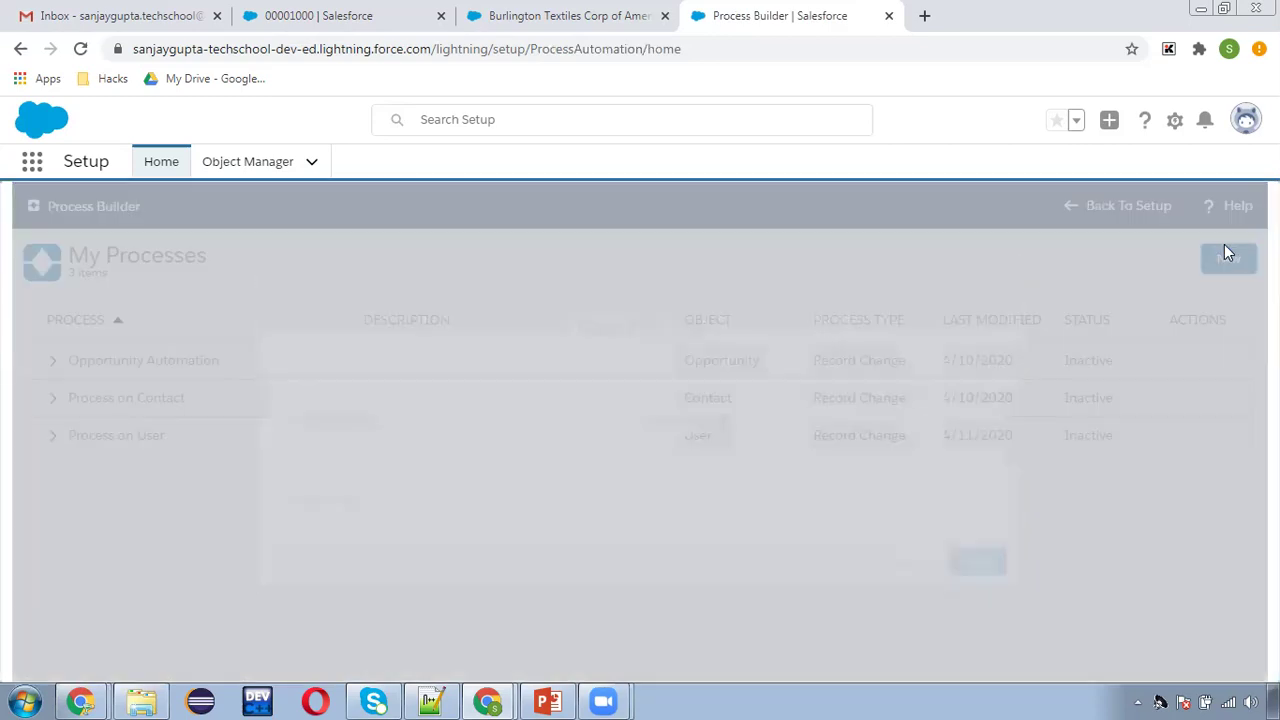
- Create a new process named "Case Process" that starts when a record changes
type("Case Process")
left_click(480, 400)
scroll(483, 398, "down", 4)
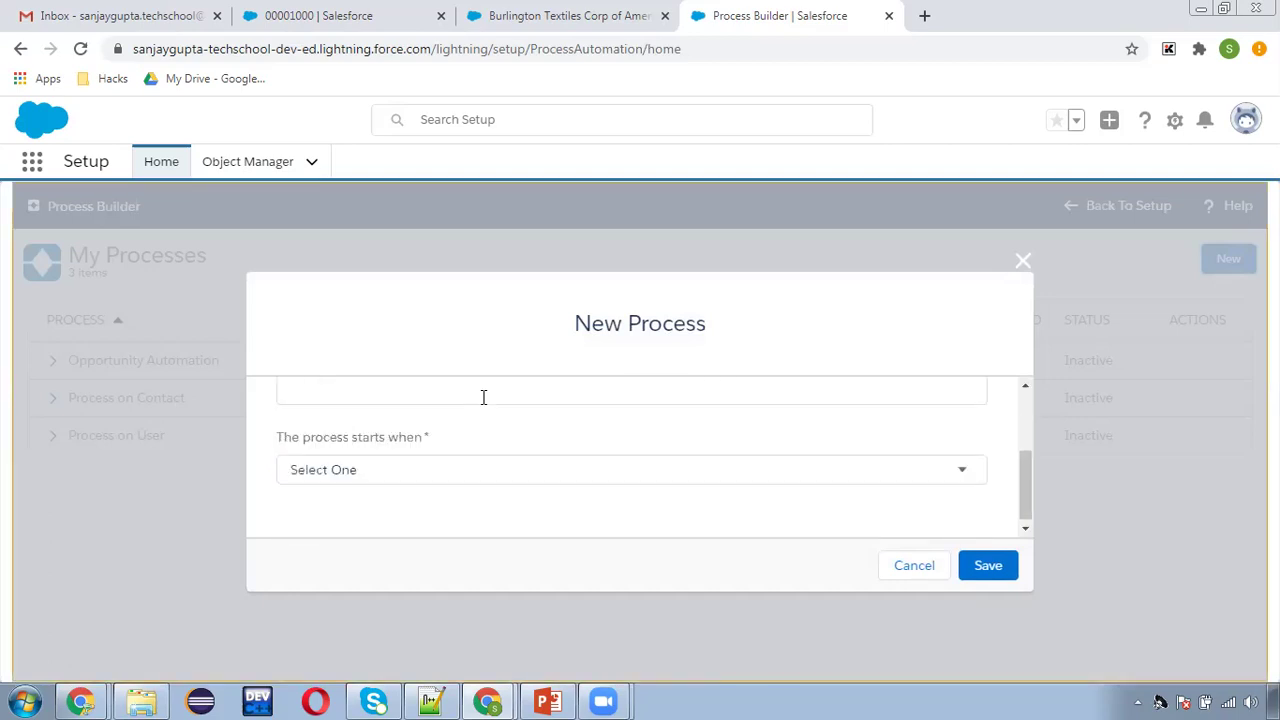
left_click(405, 470)
left_click(390, 510)
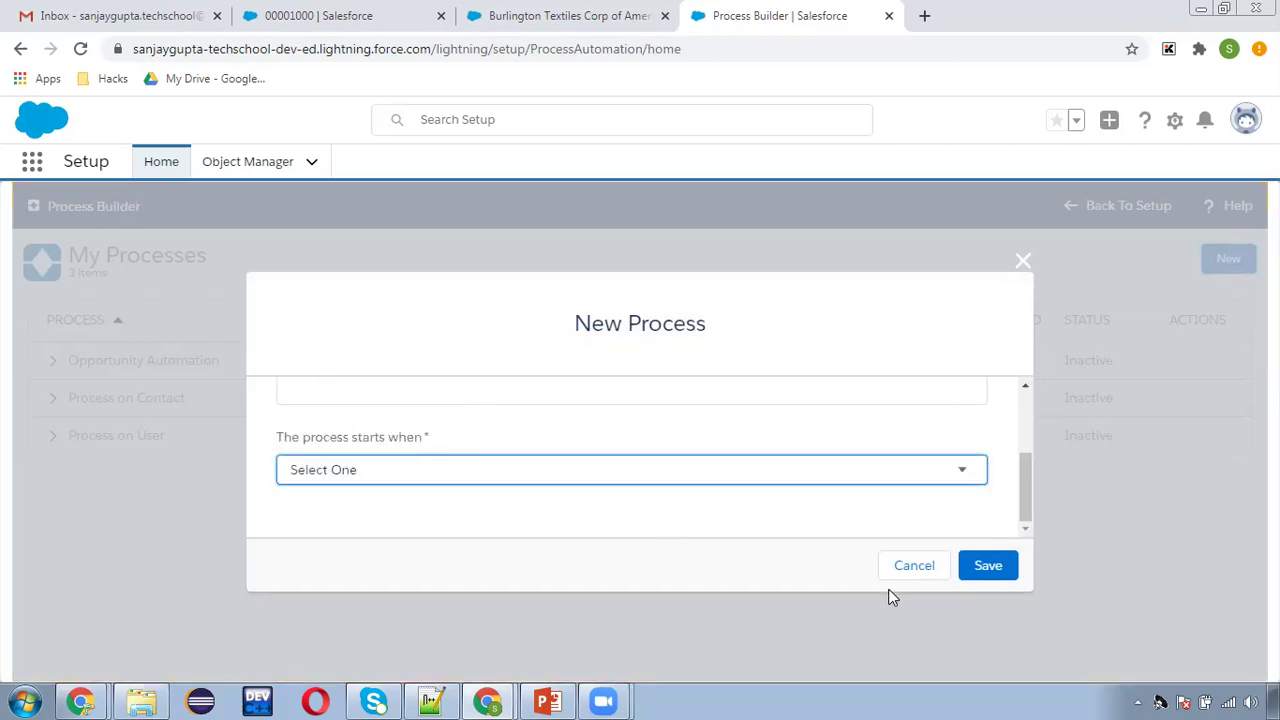
left_click(986, 565)
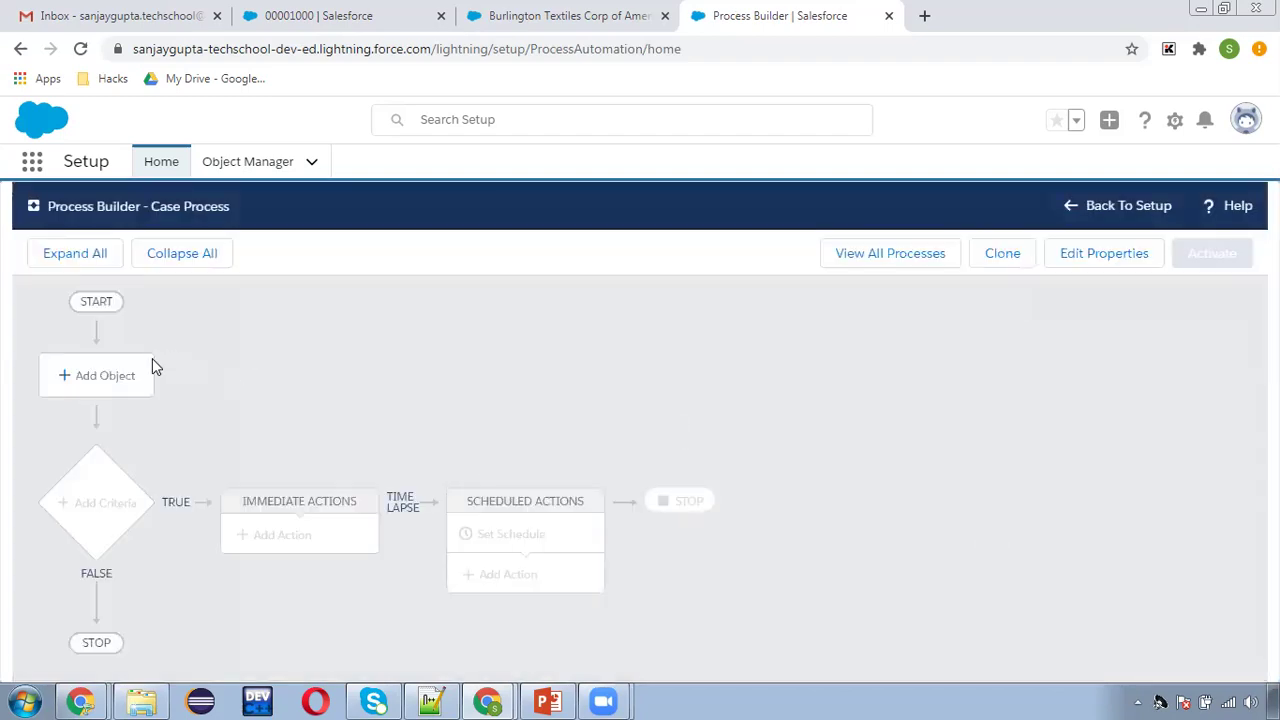
- Set the process object to Case, starting when a record is created or edited, and save it
left_click(148, 372)
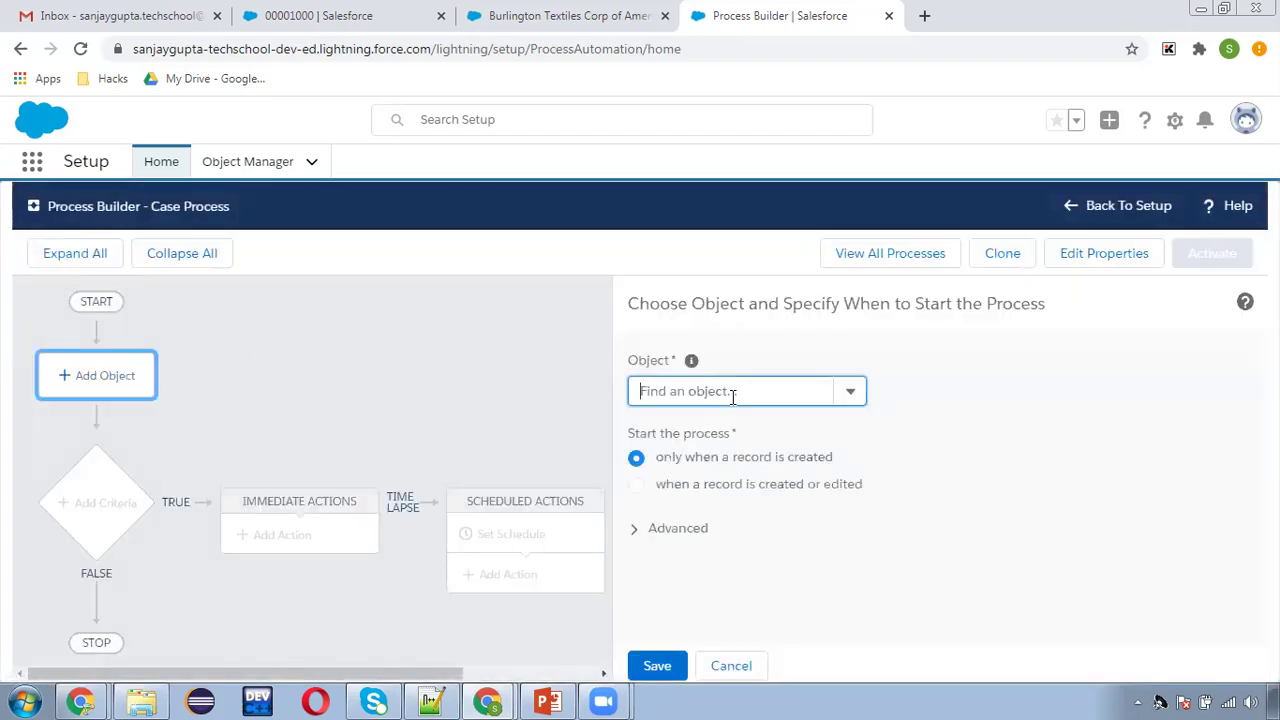
type("case")
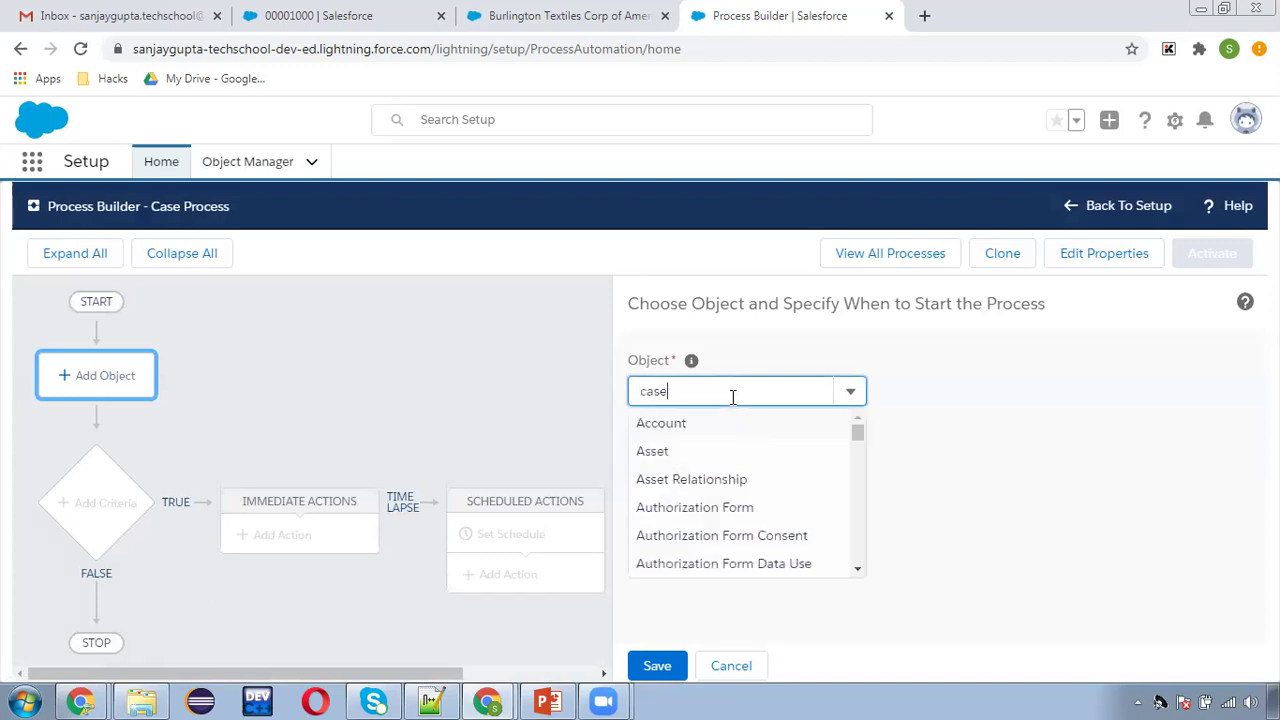
left_click(734, 423)
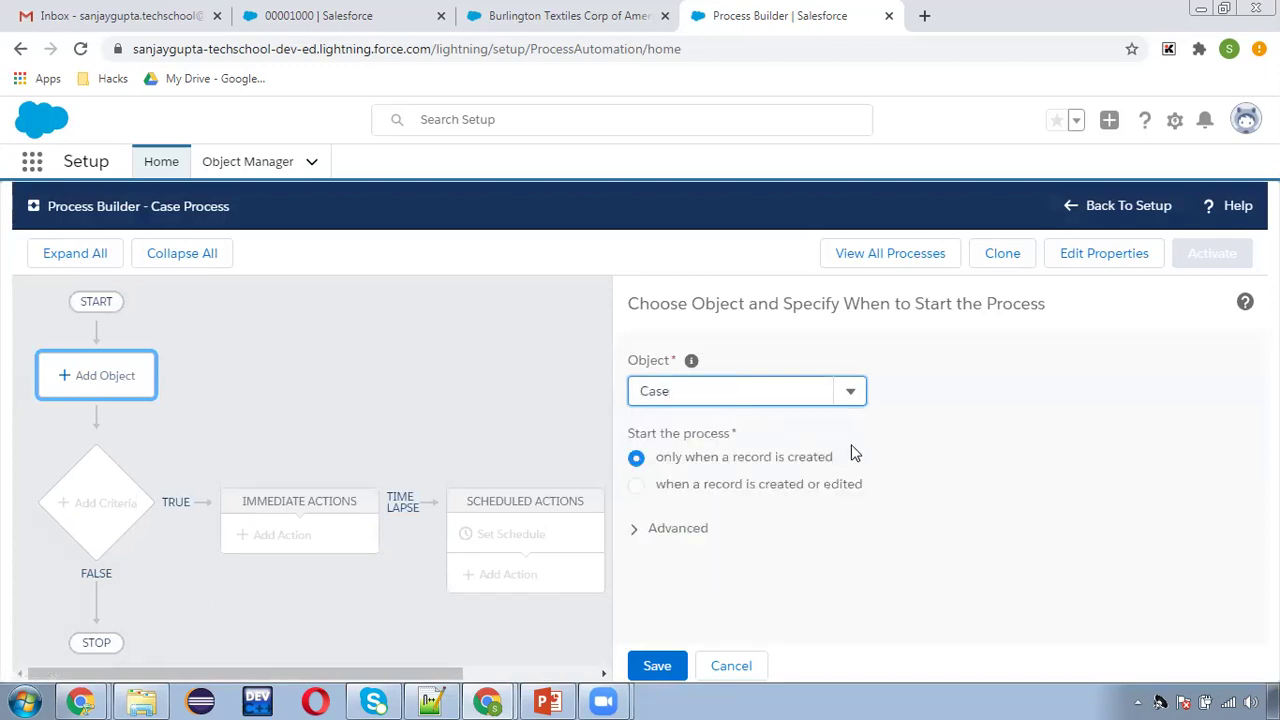
left_click(679, 486)
left_click(653, 665)
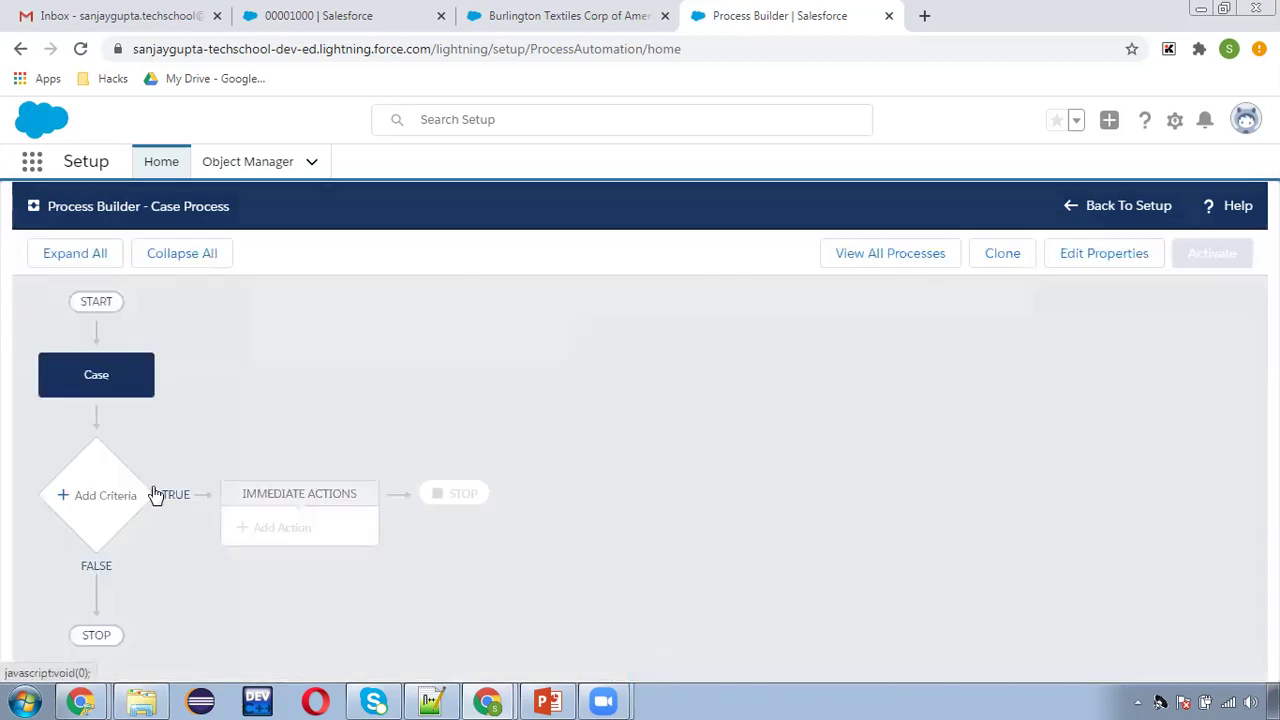
- Add a criteria node to the Case process and name it "isEscalated?"
left_click(101, 508)
left_click(551, 395)
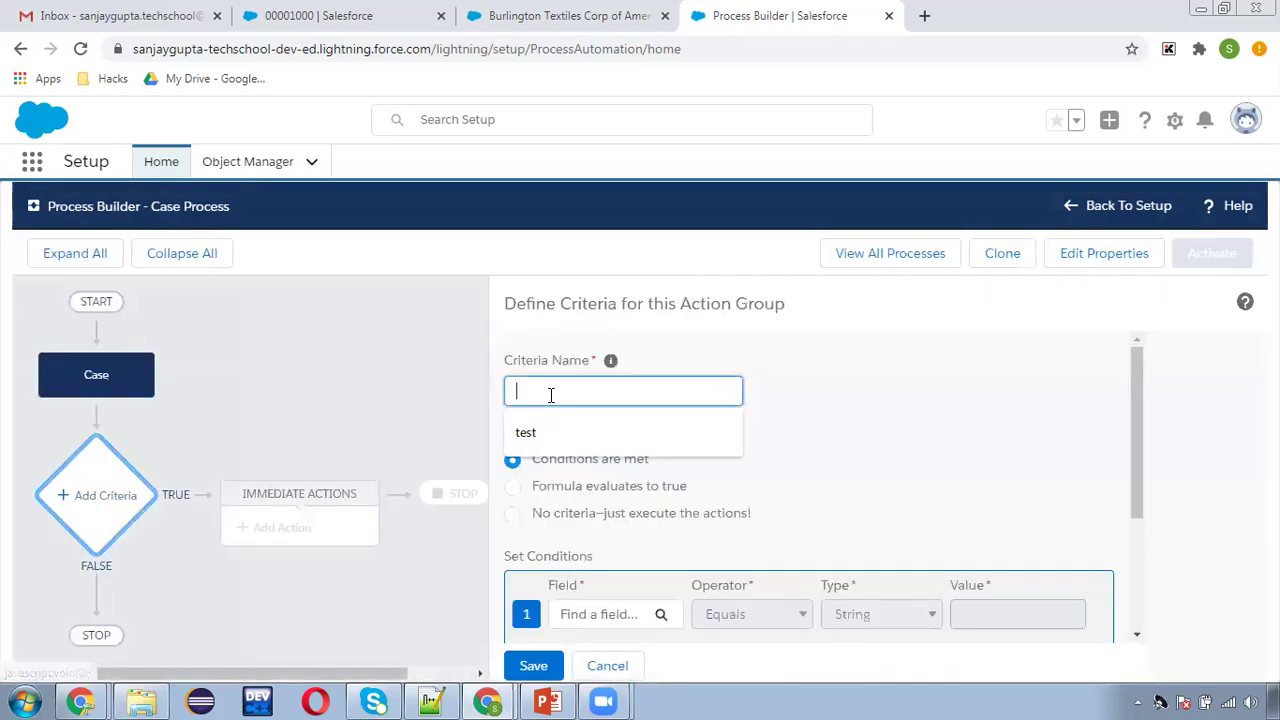
type("isEsca")
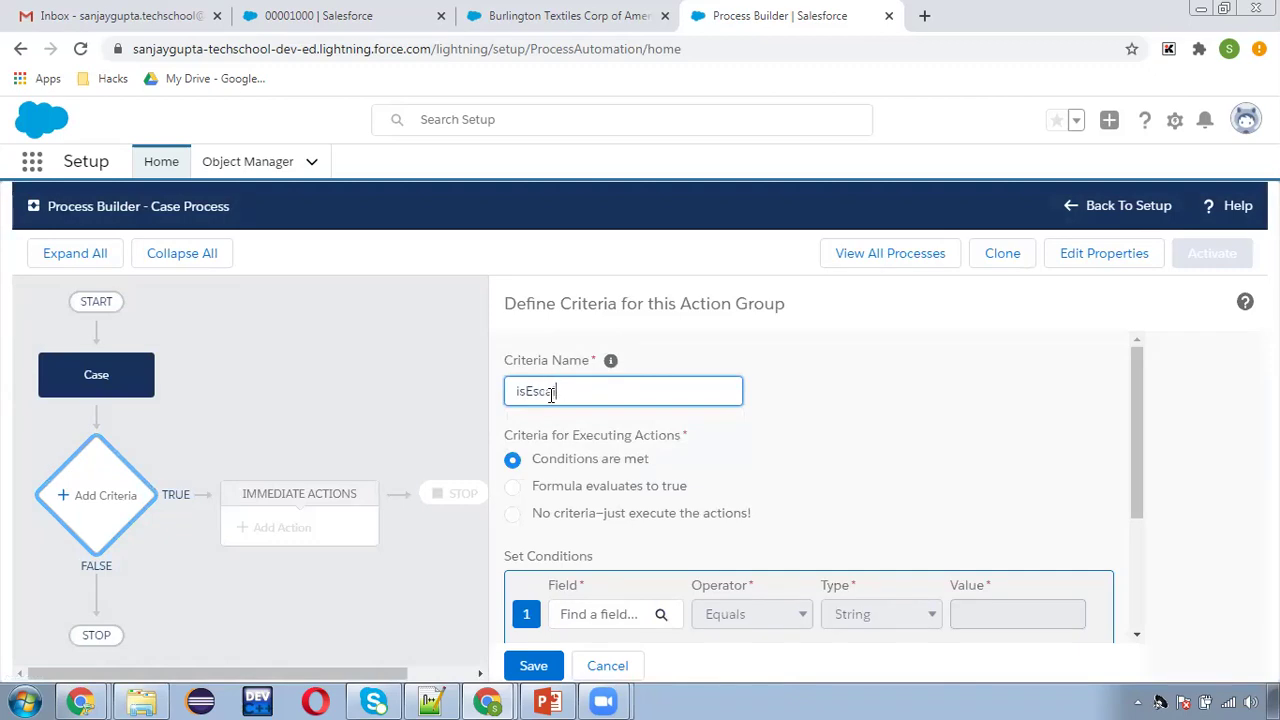
type("lated/")
key("BackSpace")
left_click(839, 414)
scroll(786, 457, "down", 2)
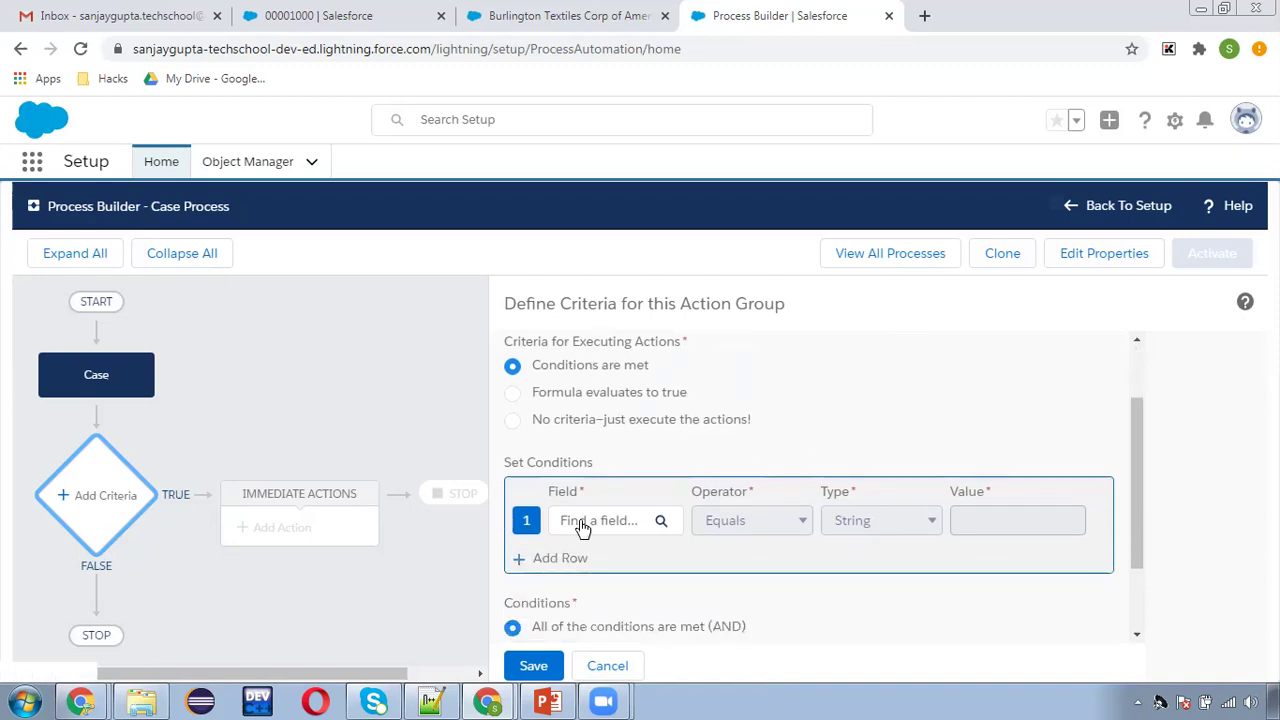
- Define the first condition as Case Status Equals Escalated
left_click(585, 521)
left_click(466, 424)
type("status")
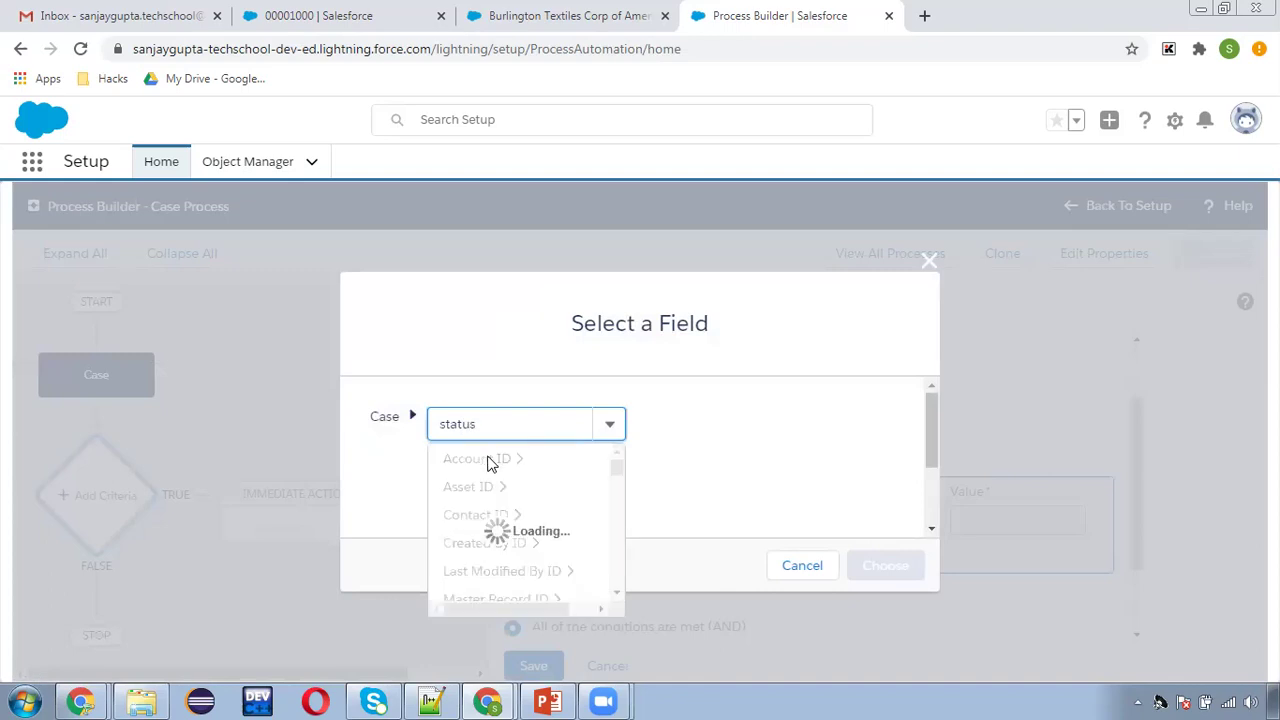
left_click(489, 464)
scroll(780, 500, "down", 2)
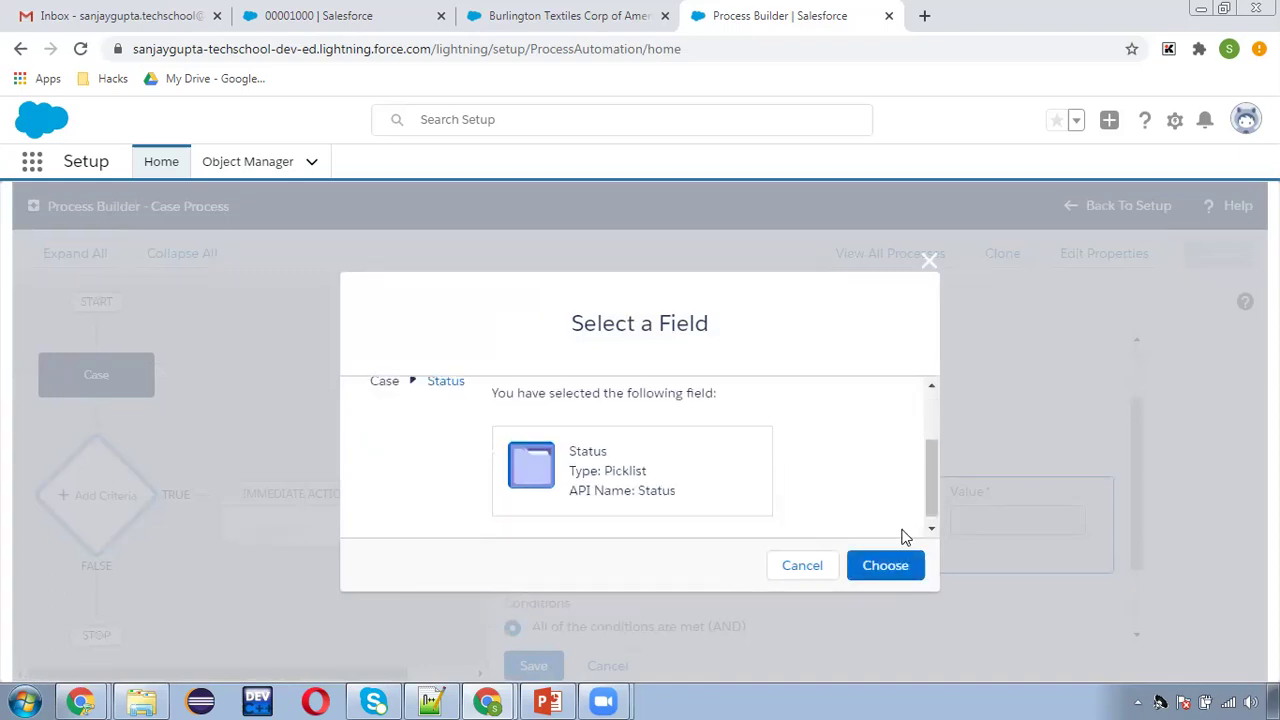
left_click(908, 564)
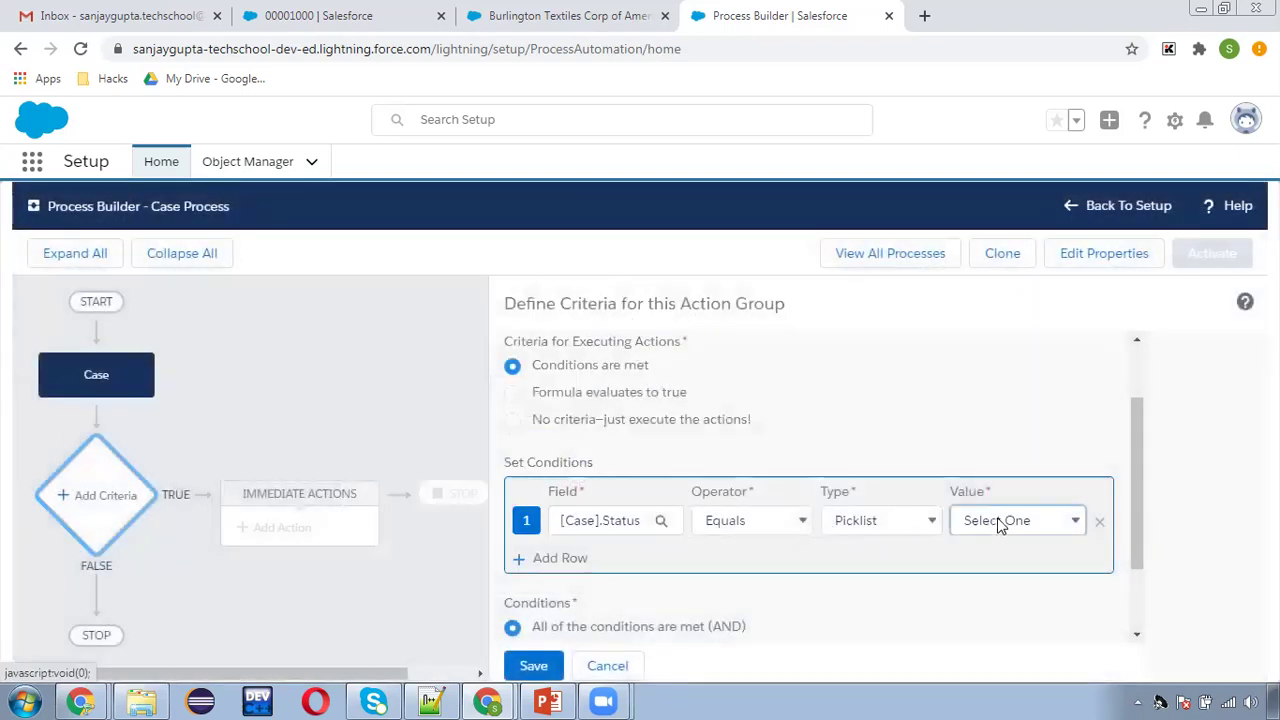
left_click(1000, 522)
left_click(1011, 597)
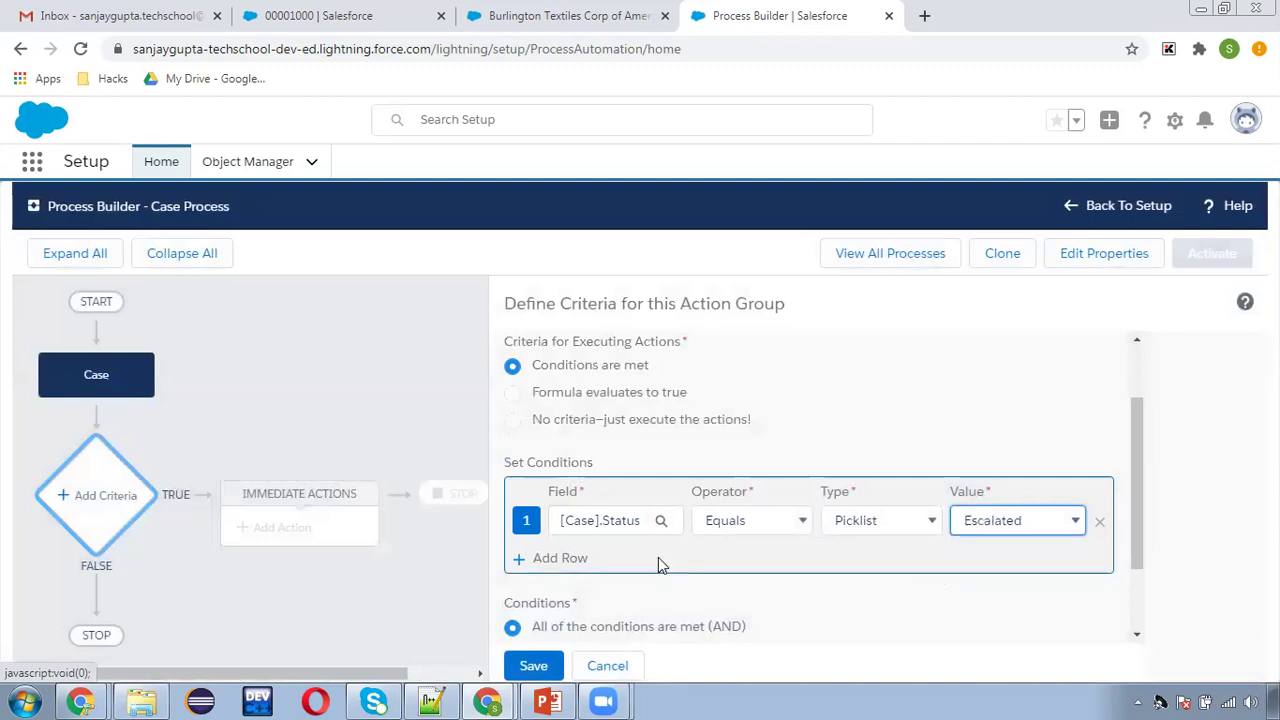
- Add a second condition with Case Status, operator Is changed and value True, and save the criteria
left_click(558, 559)
scroll(624, 514, "down", 2)
left_click(601, 423)
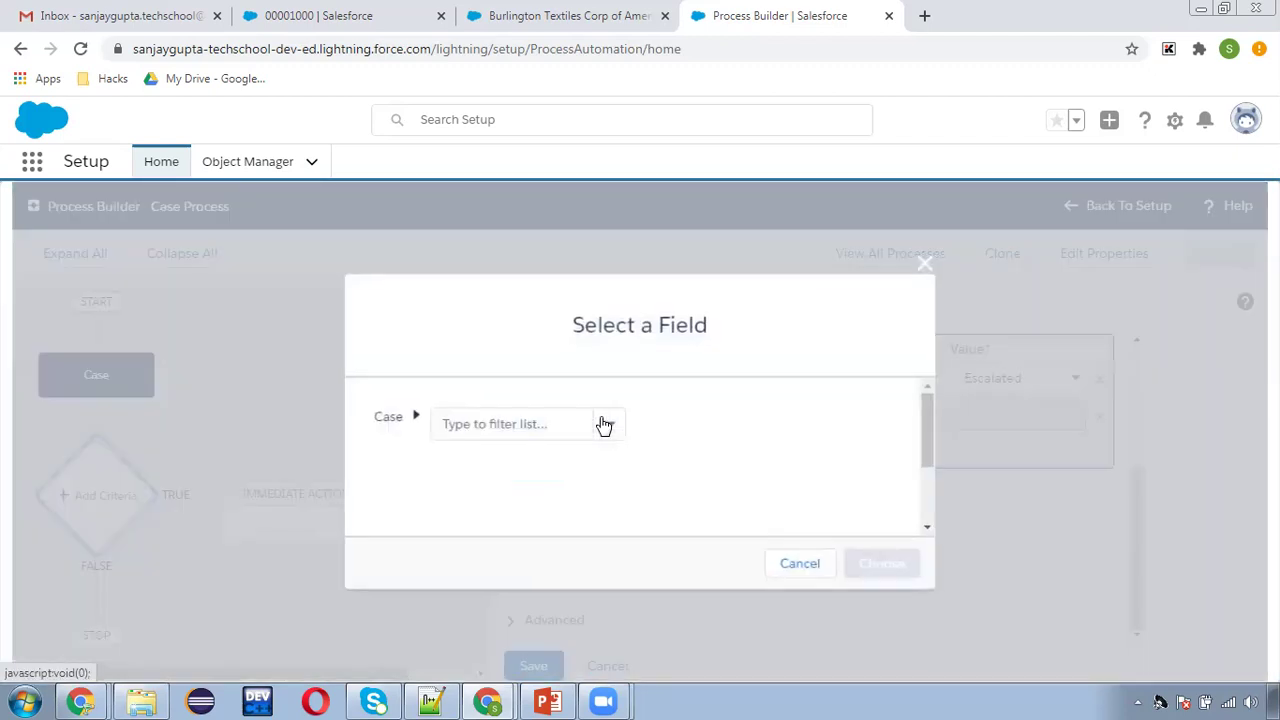
type("status")
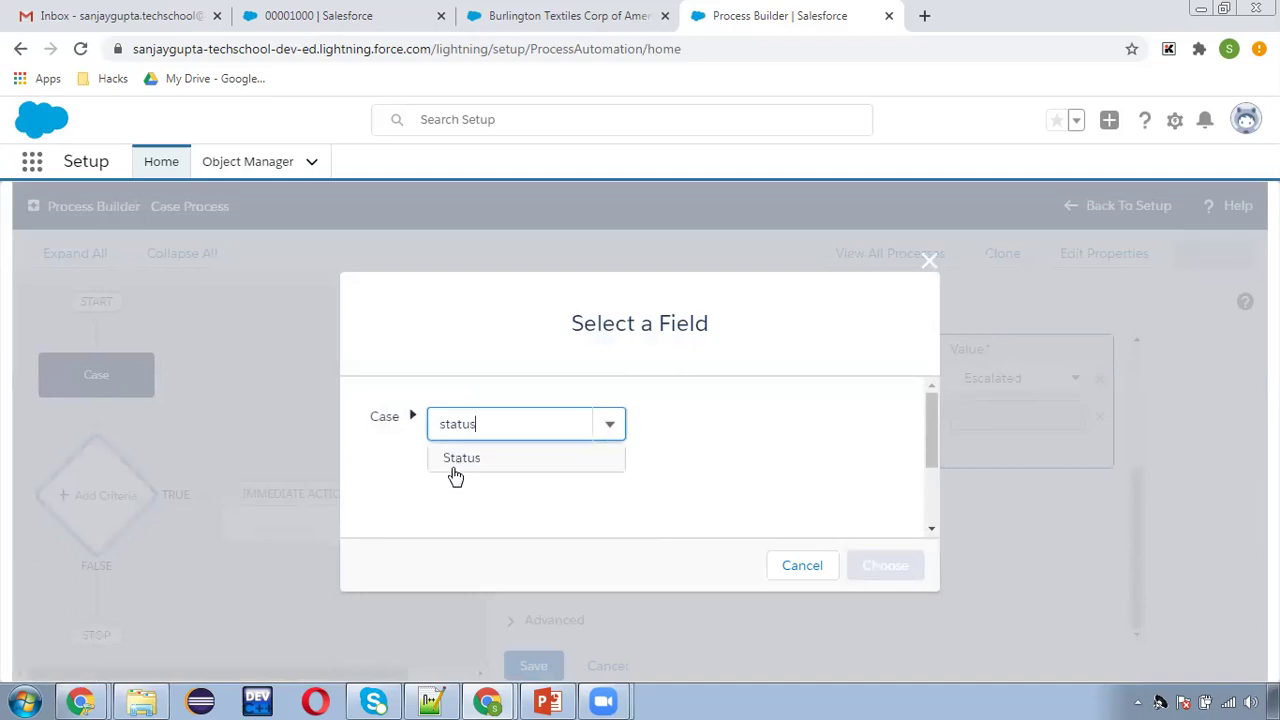
left_click(455, 467)
left_click(850, 563)
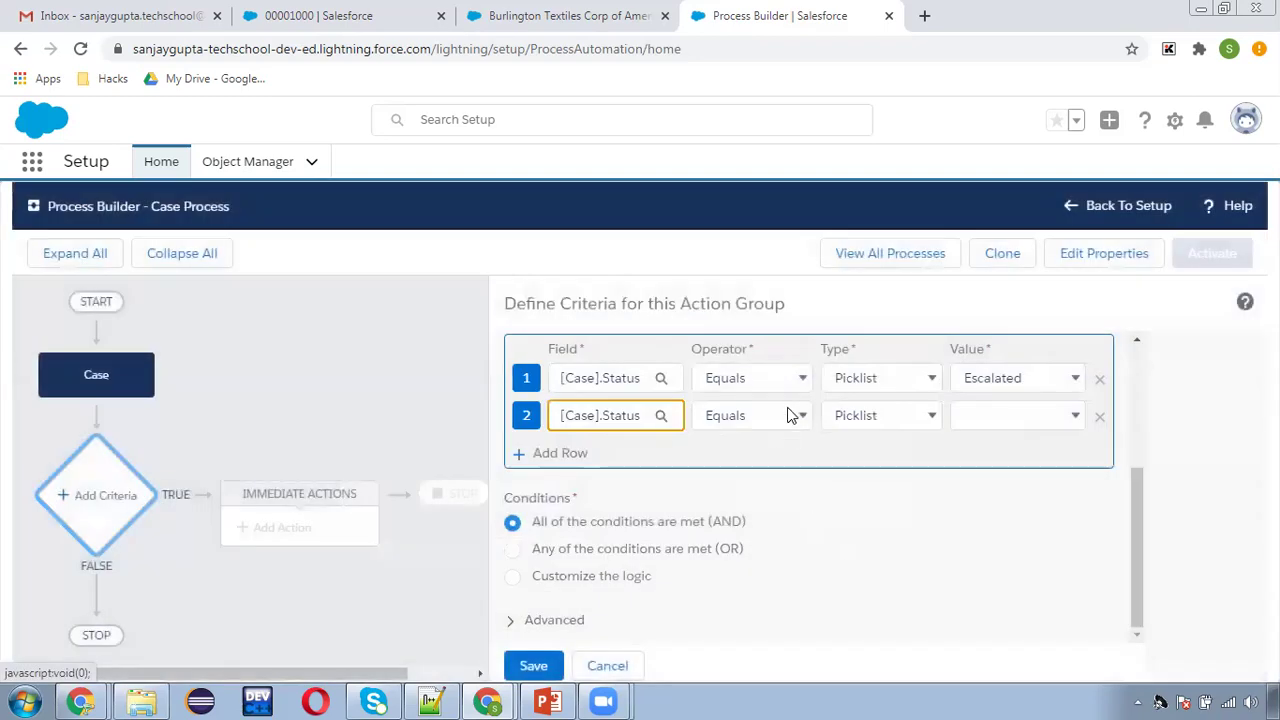
left_click(740, 420)
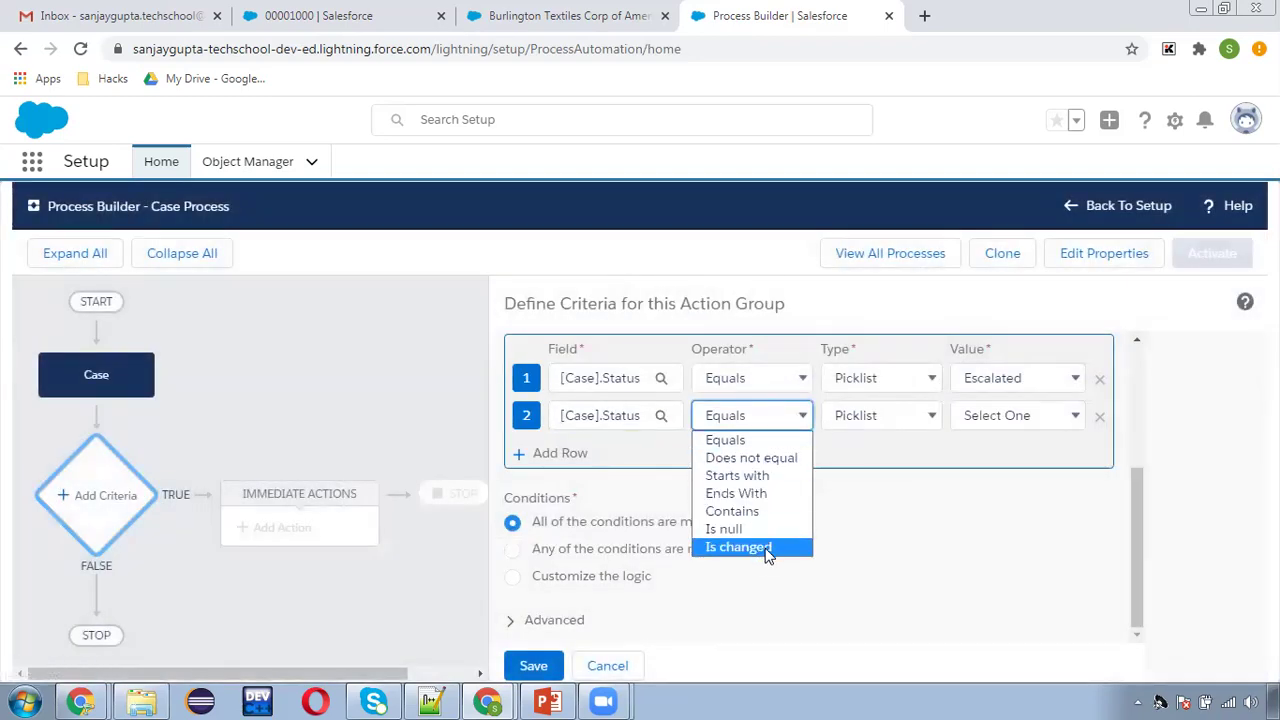
left_click(757, 549)
left_click(1015, 415)
left_click(975, 437)
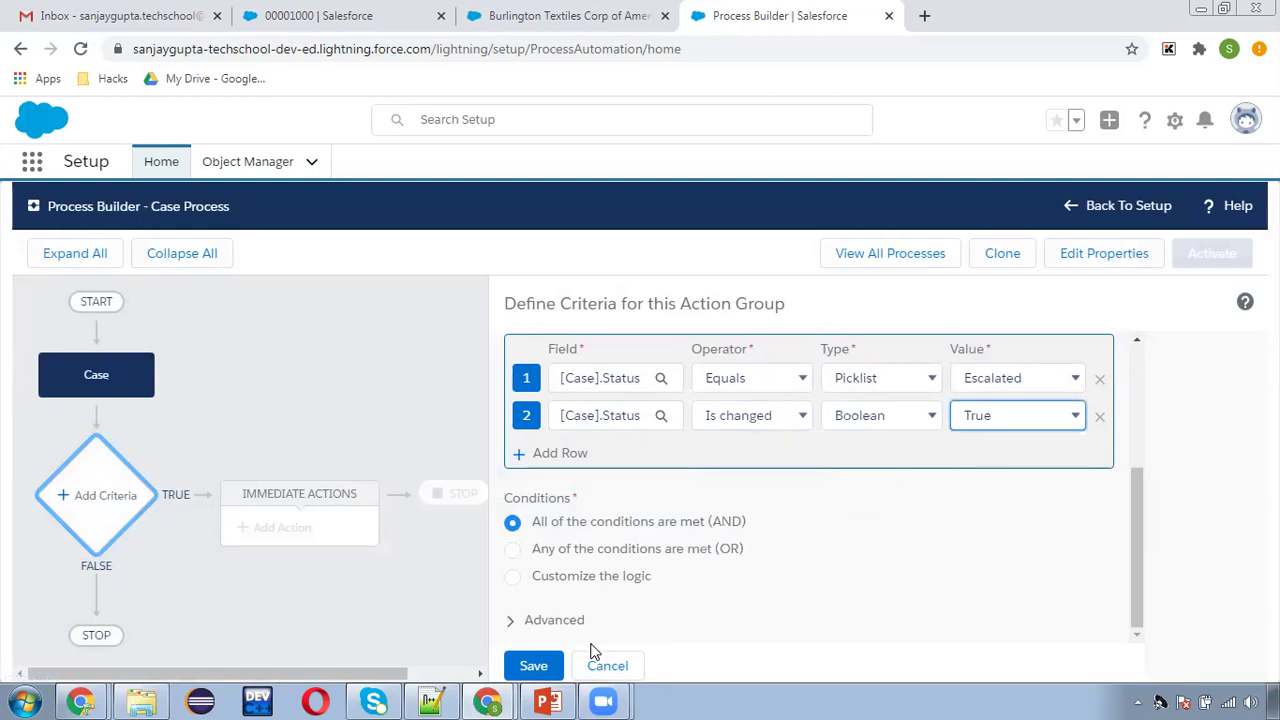
left_click(562, 665)
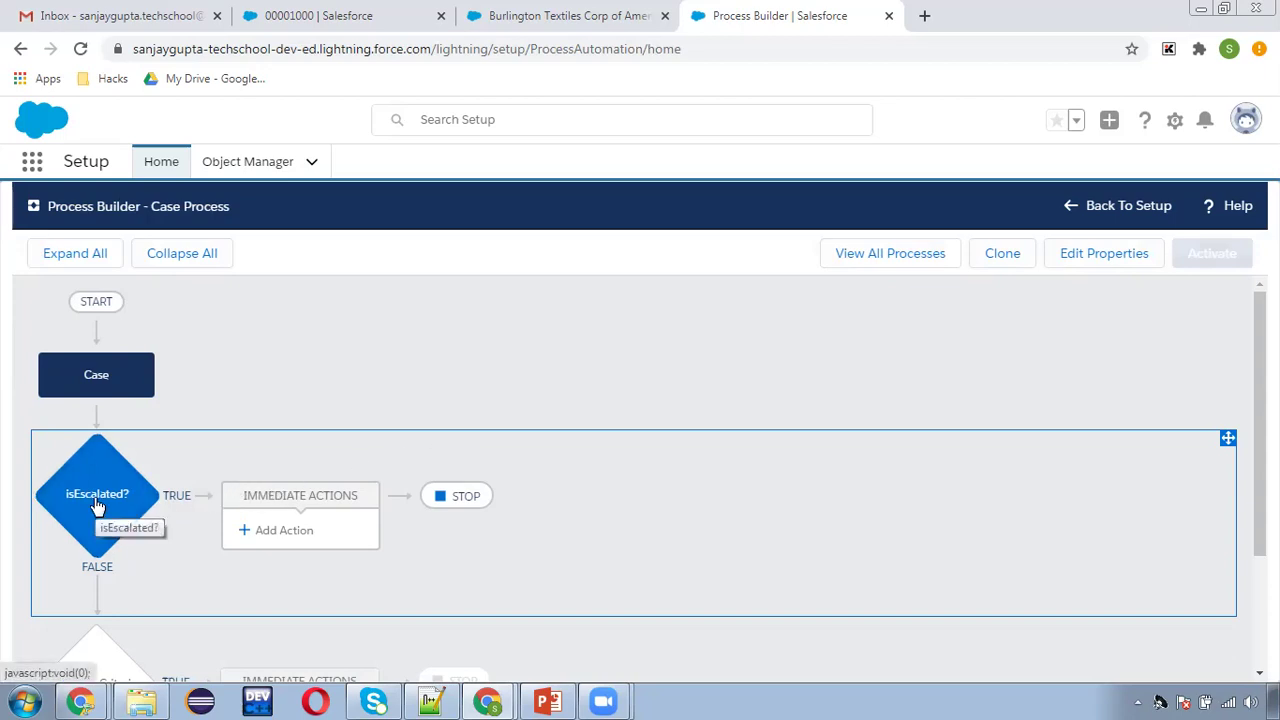
- Add an immediate custom notification action to the isEscalated? criteria and name it "Escalation Notification"
left_click(275, 533)
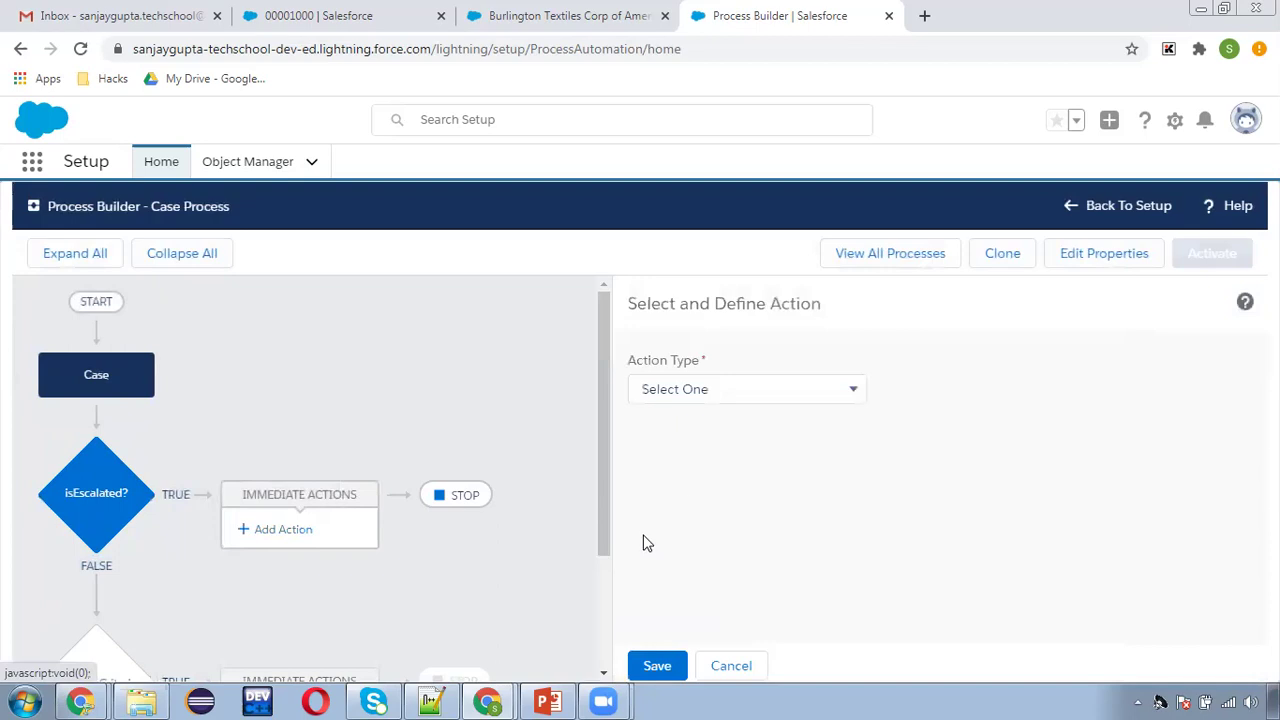
left_click(746, 390)
left_click(726, 577)
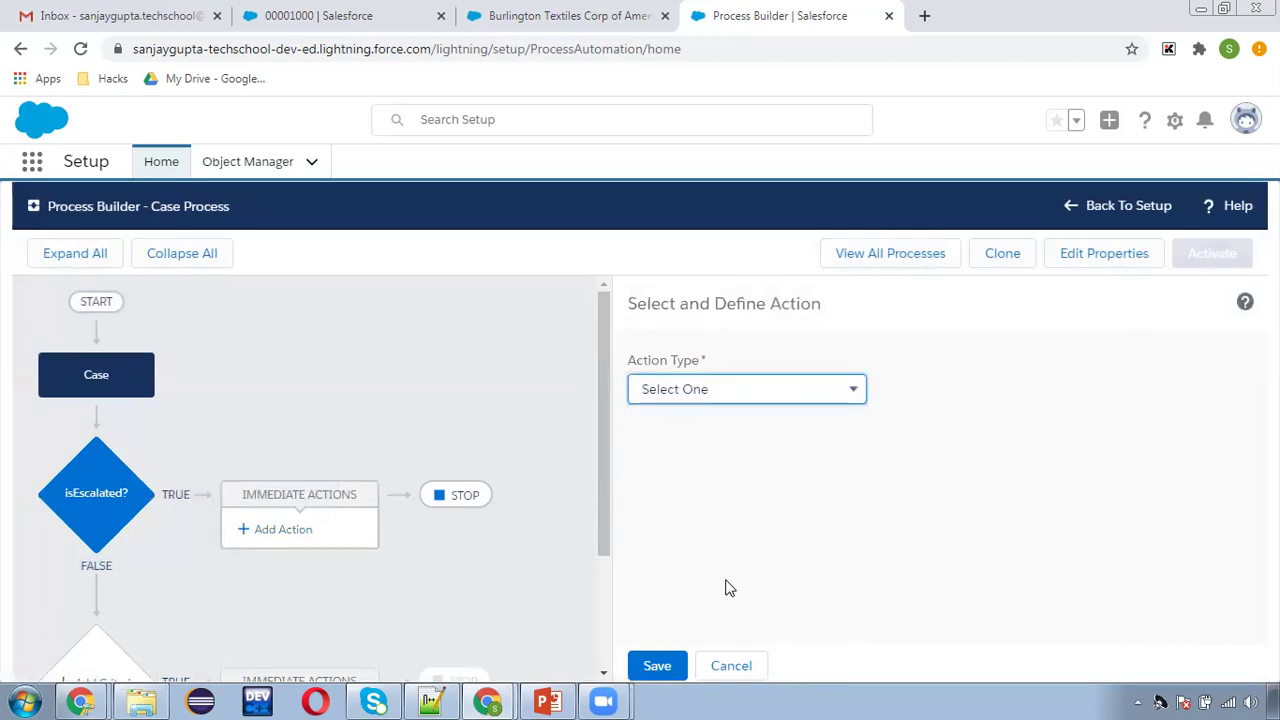
scroll(965, 400, "down", 1)
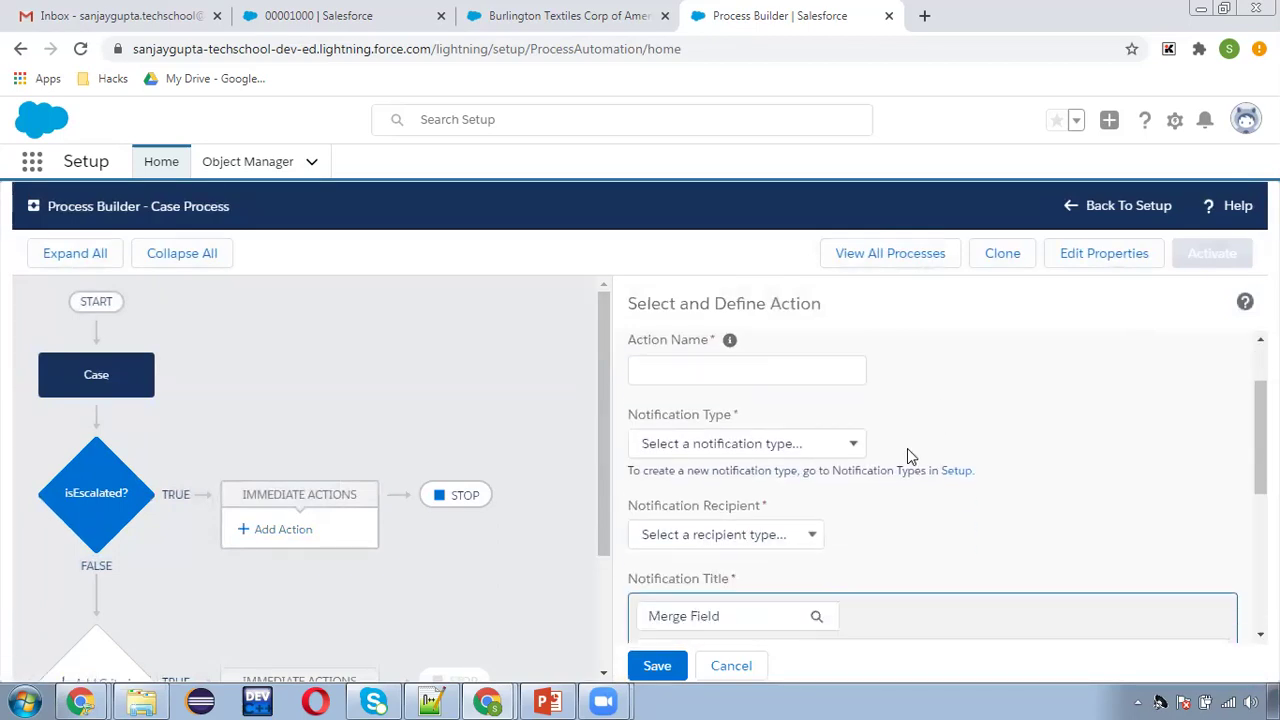
left_click(762, 366)
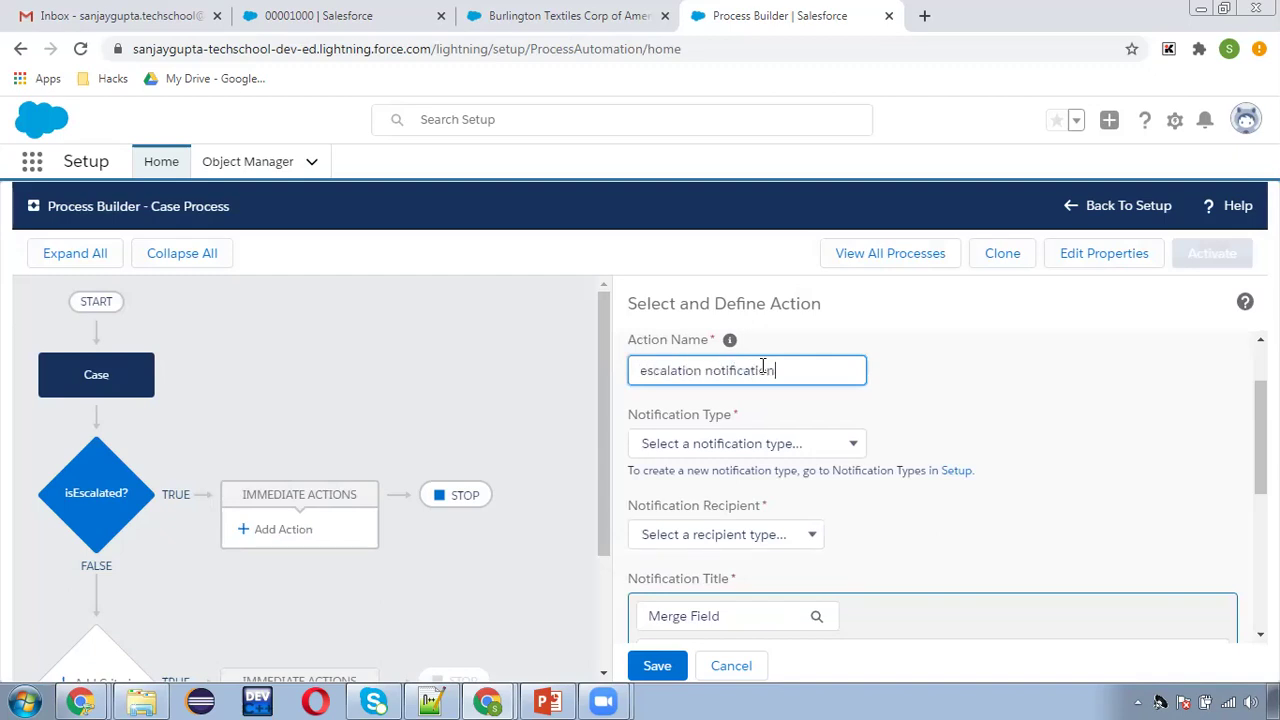
left_click(655, 372)
key("BackSpace")
type("E")
left_click(712, 372)
key("BackSpace")
type("N")
- Set the action's notification type to Escalation Message
left_click(667, 446)
left_click(690, 486)
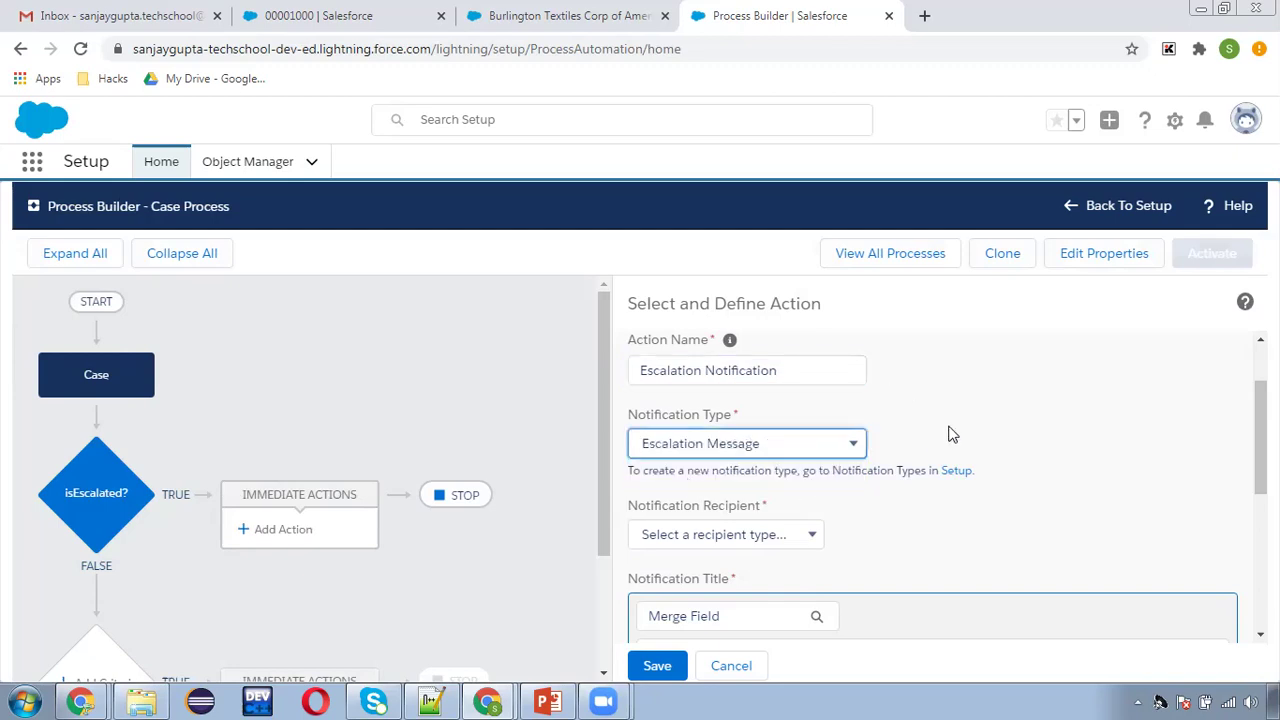
scroll(915, 425, "down", 1)
scroll(874, 446, "down", 1)
scroll(800, 435, "up", 1)
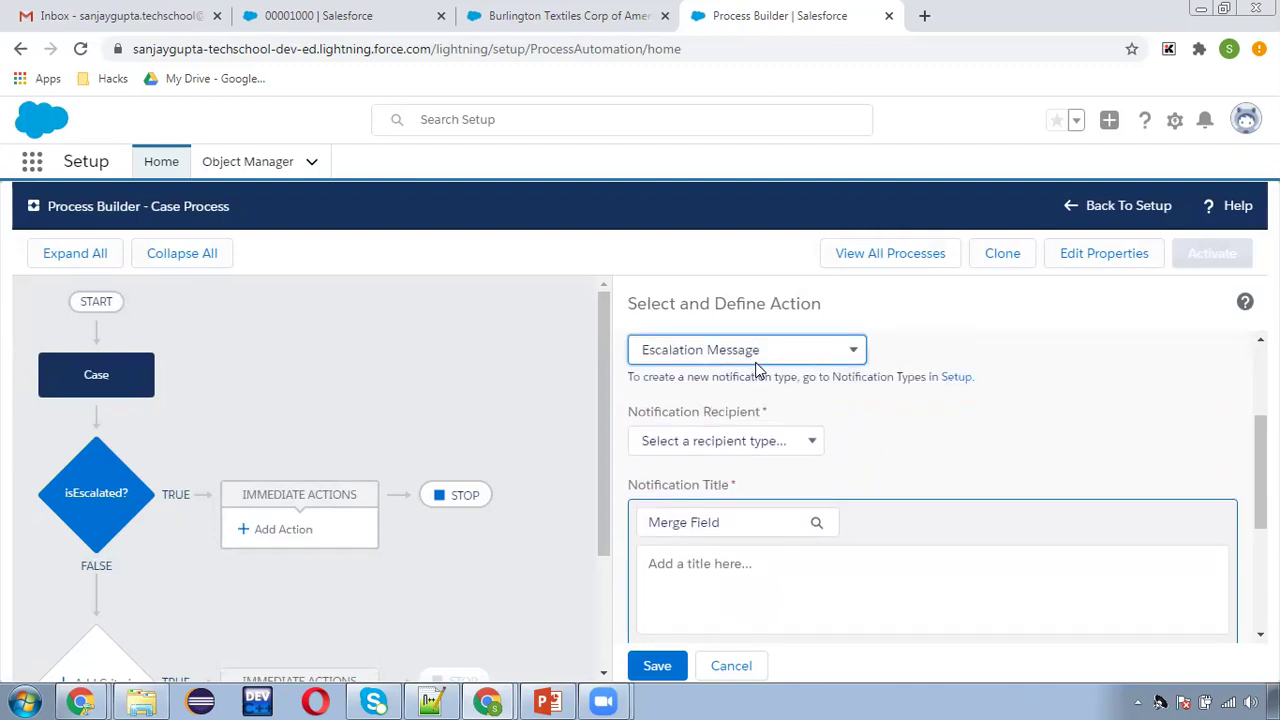
left_click(913, 447)
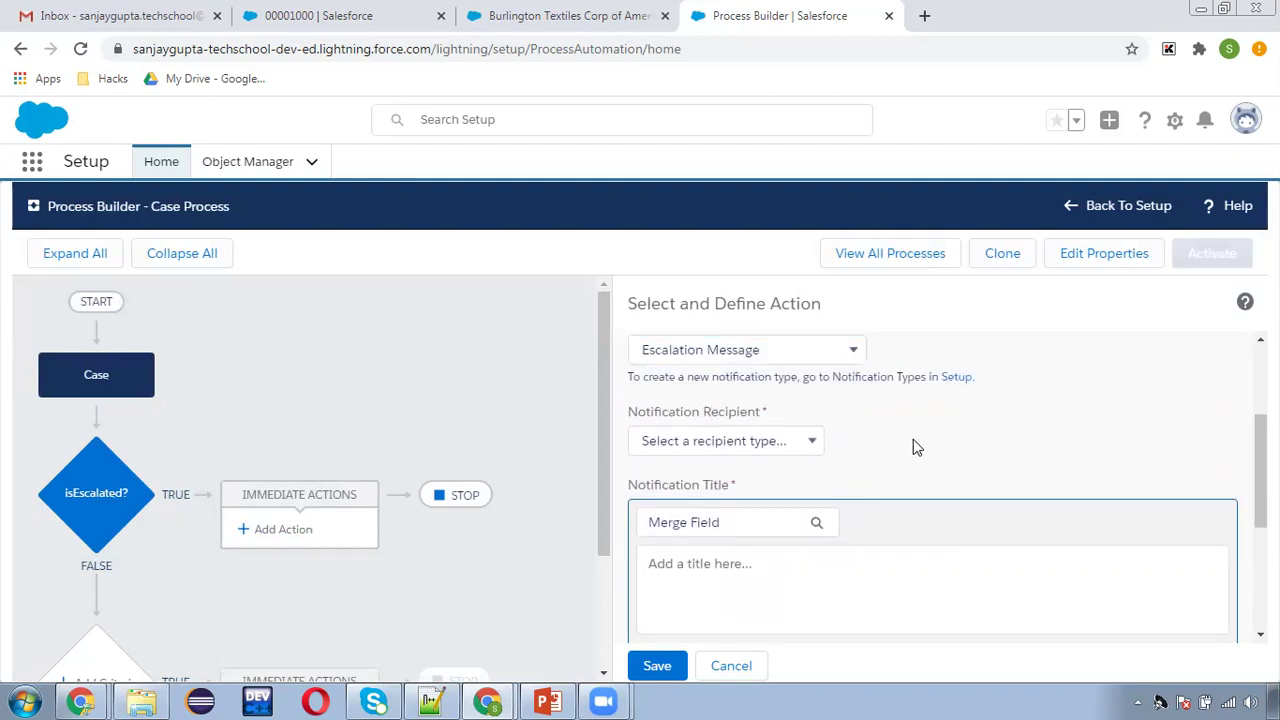
- Try User and Owner as notification recipient types, reviewing the options for specifying a user
left_click(730, 440)
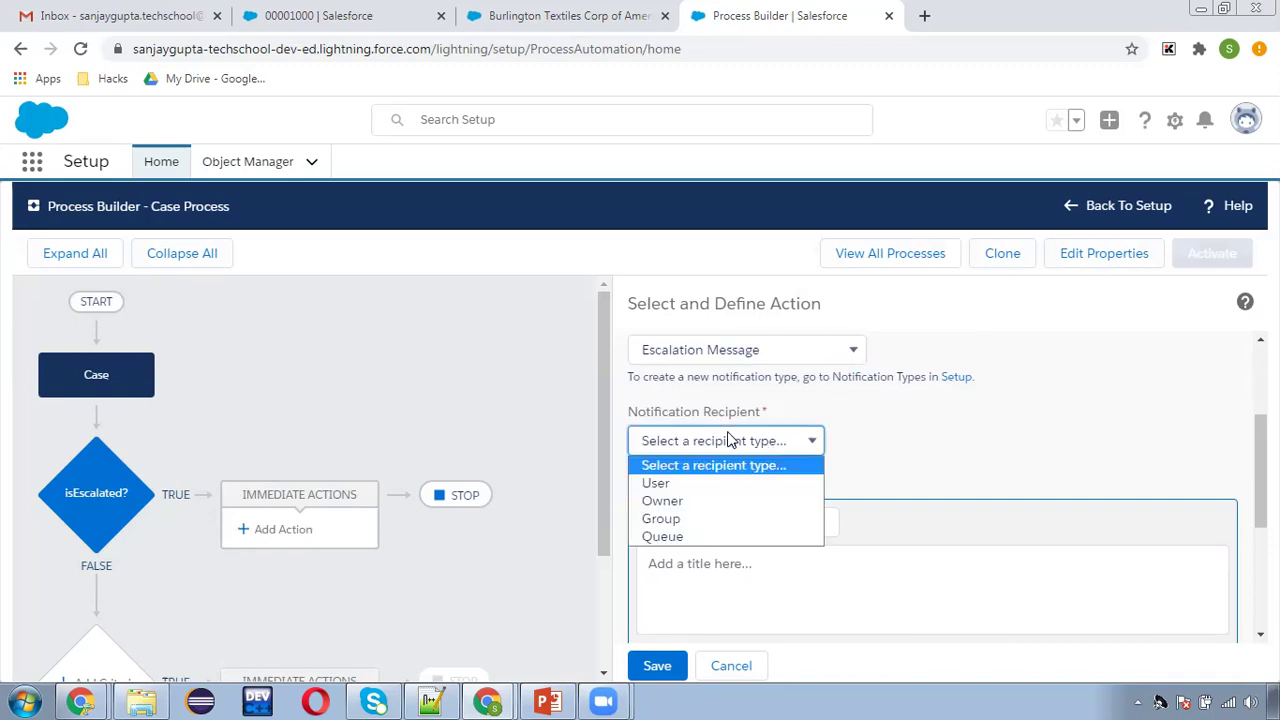
left_click(700, 486)
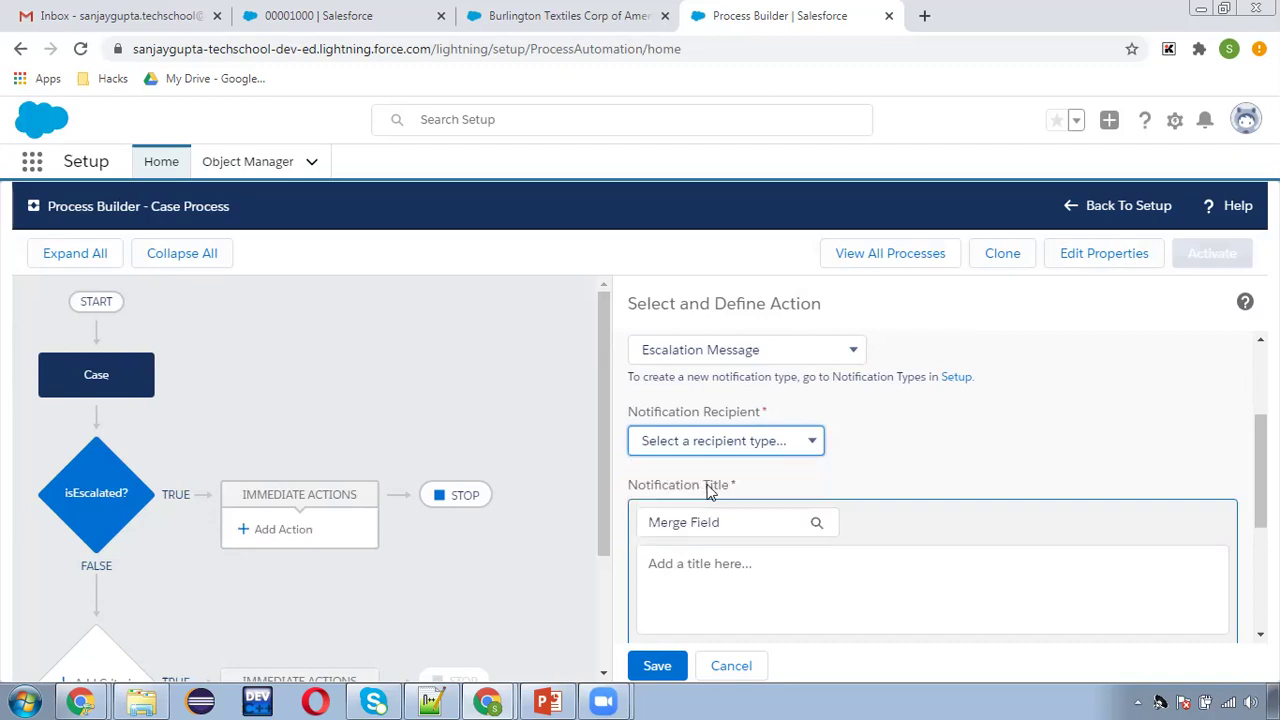
left_click(937, 446)
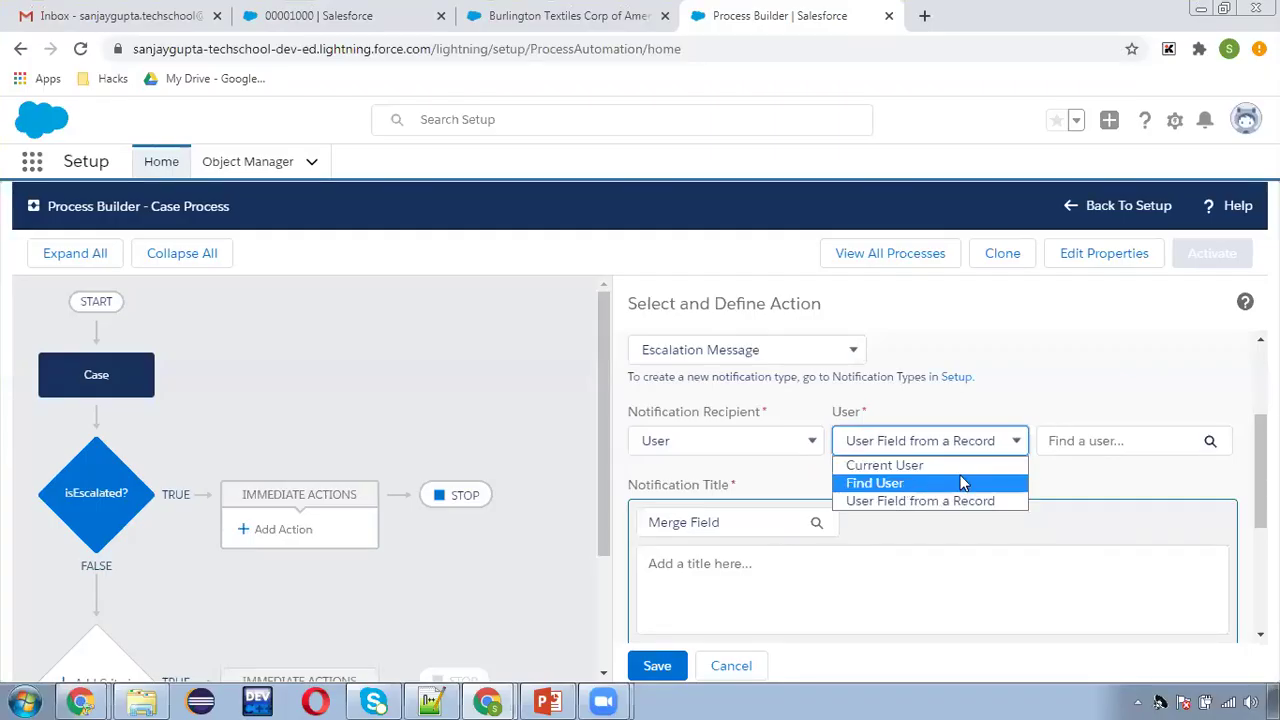
left_click(1066, 491)
left_click(733, 440)
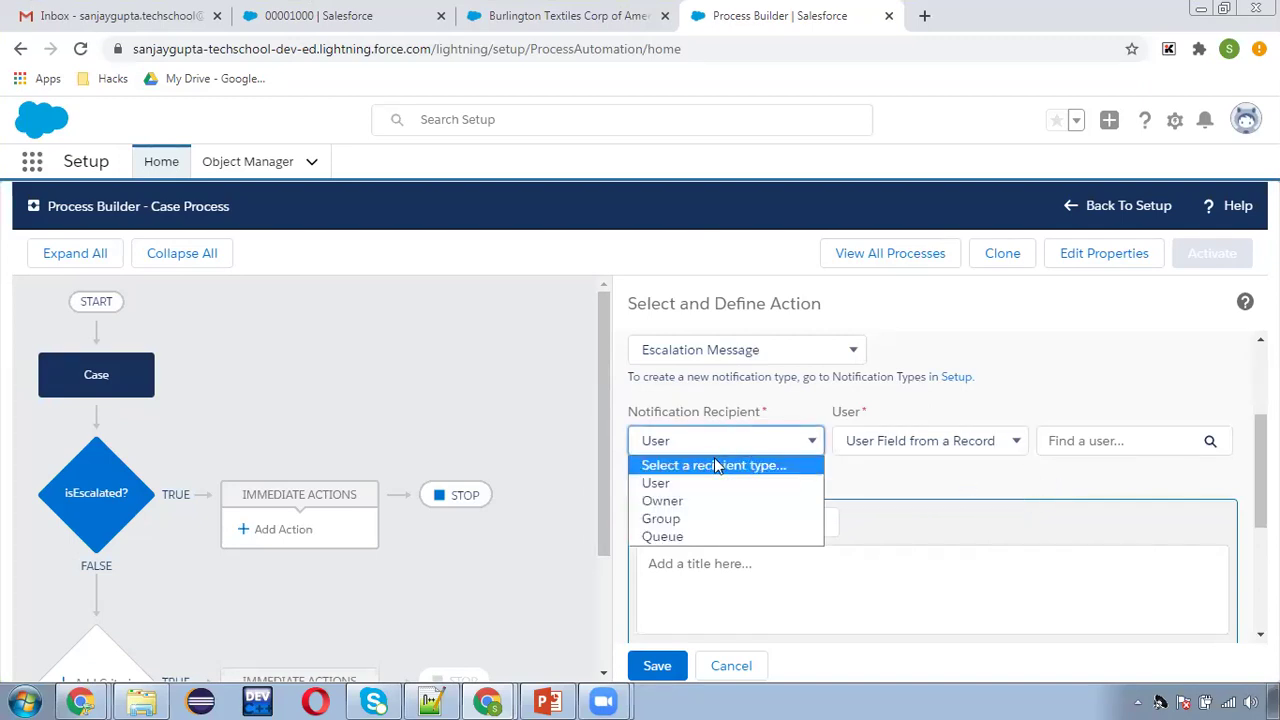
left_click(720, 505)
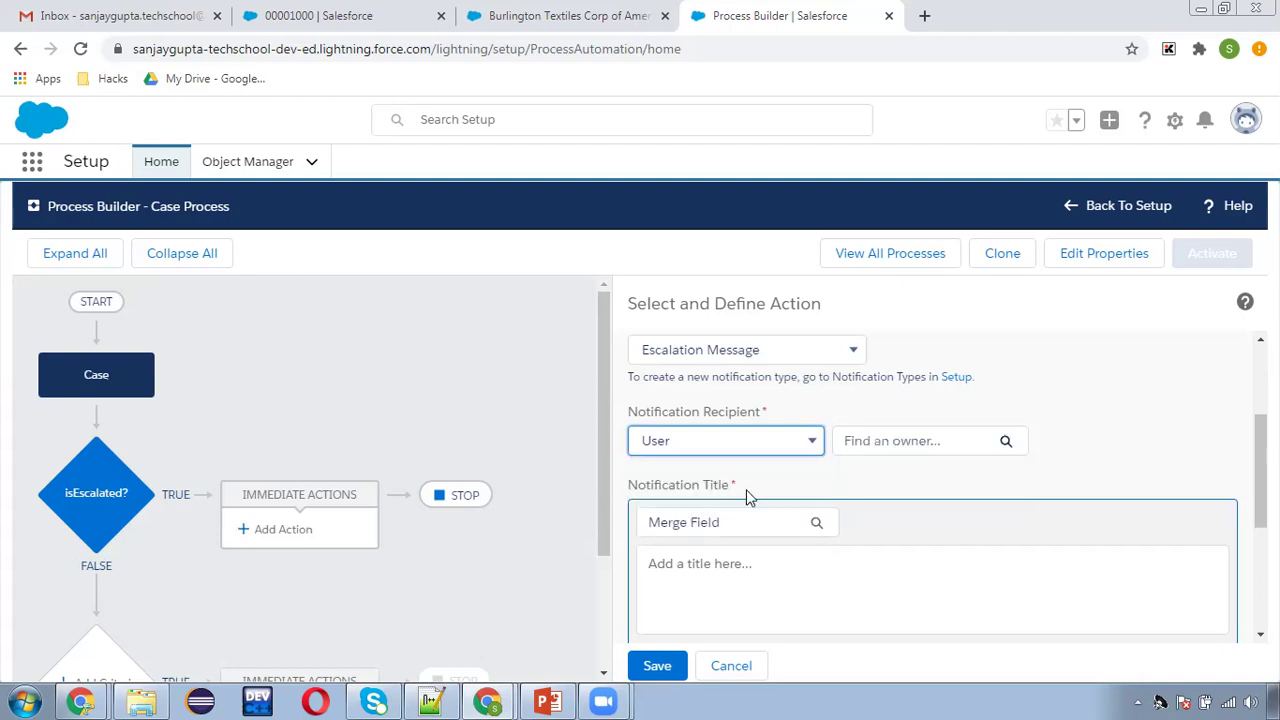
- Set the notification recipient to the group Escalation_Group
left_click(790, 445)
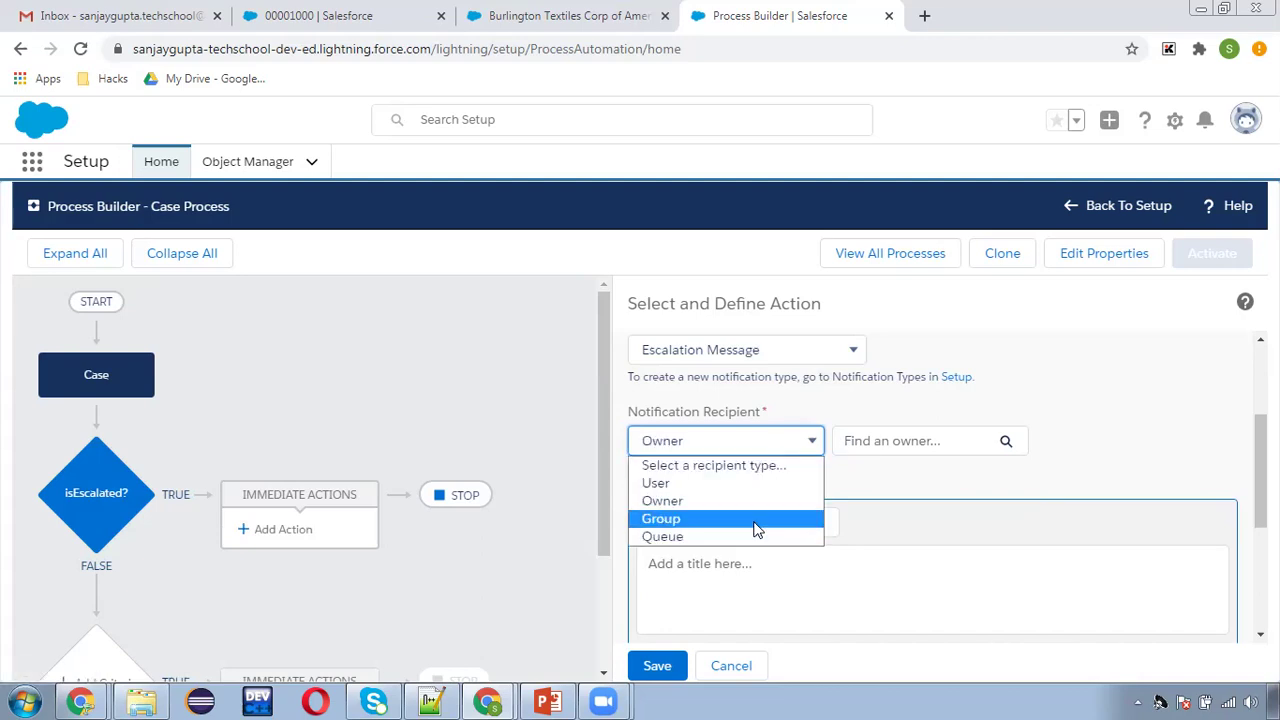
left_click(752, 522)
left_click(891, 441)
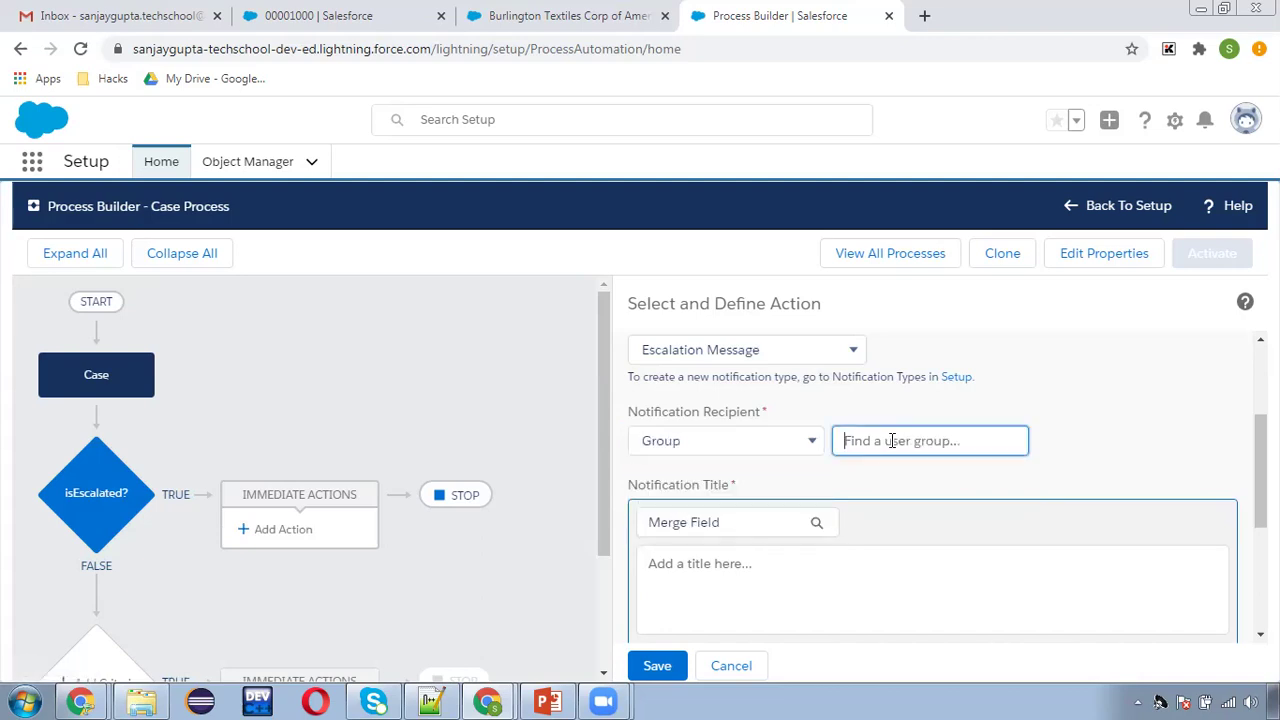
type("escal")
left_click(908, 478)
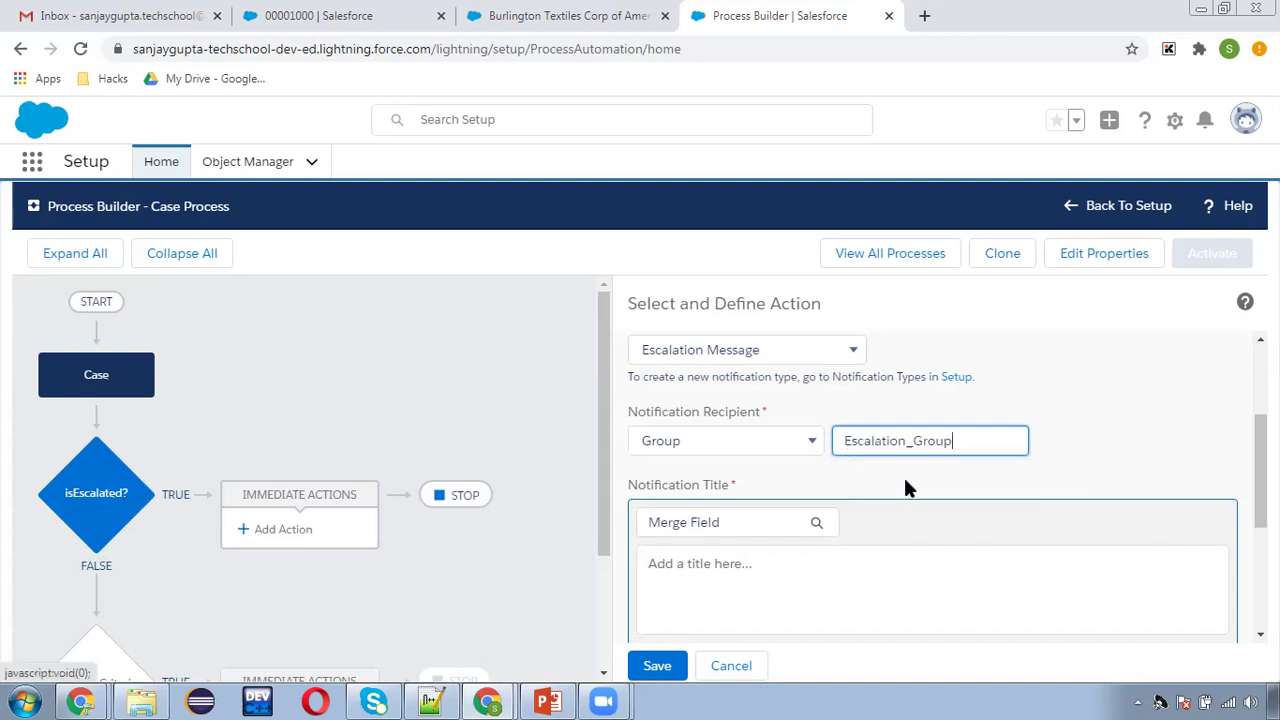
- Set the notification title to the Case Number merge field followed by "is Escalated."
scroll(906, 503, "down", 2)
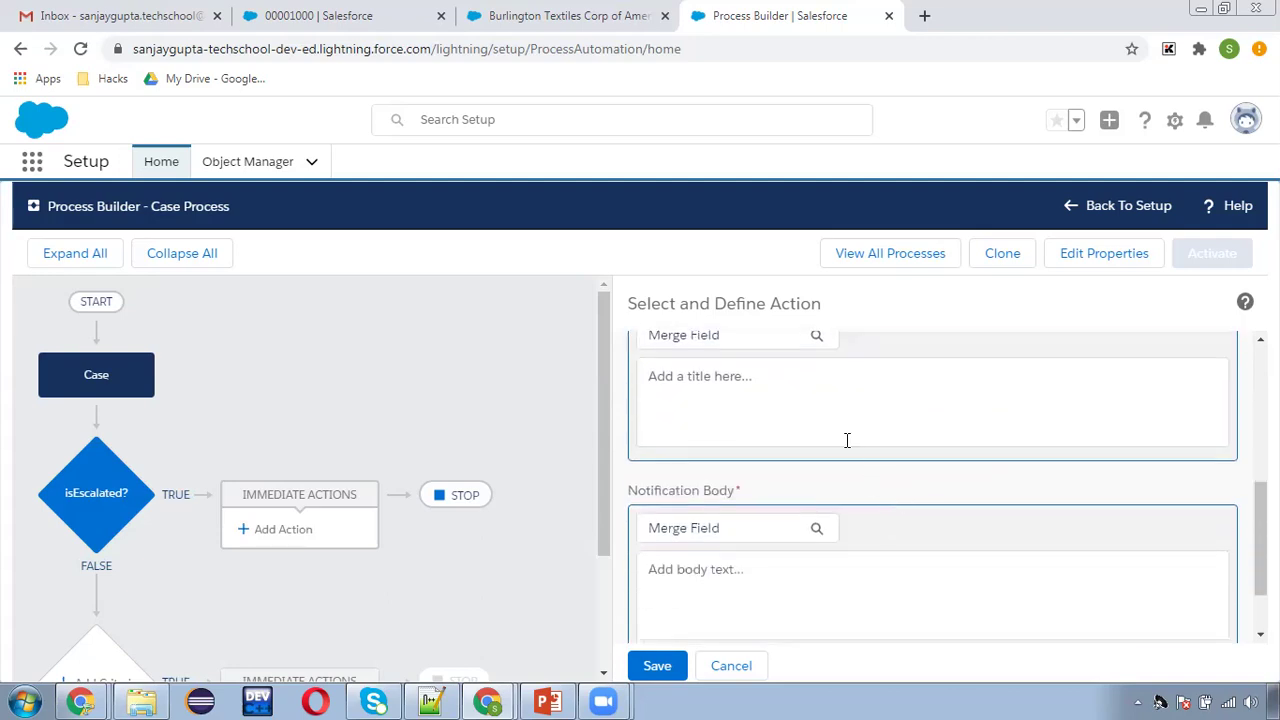
scroll(790, 465, "up", 1)
left_click(714, 484)
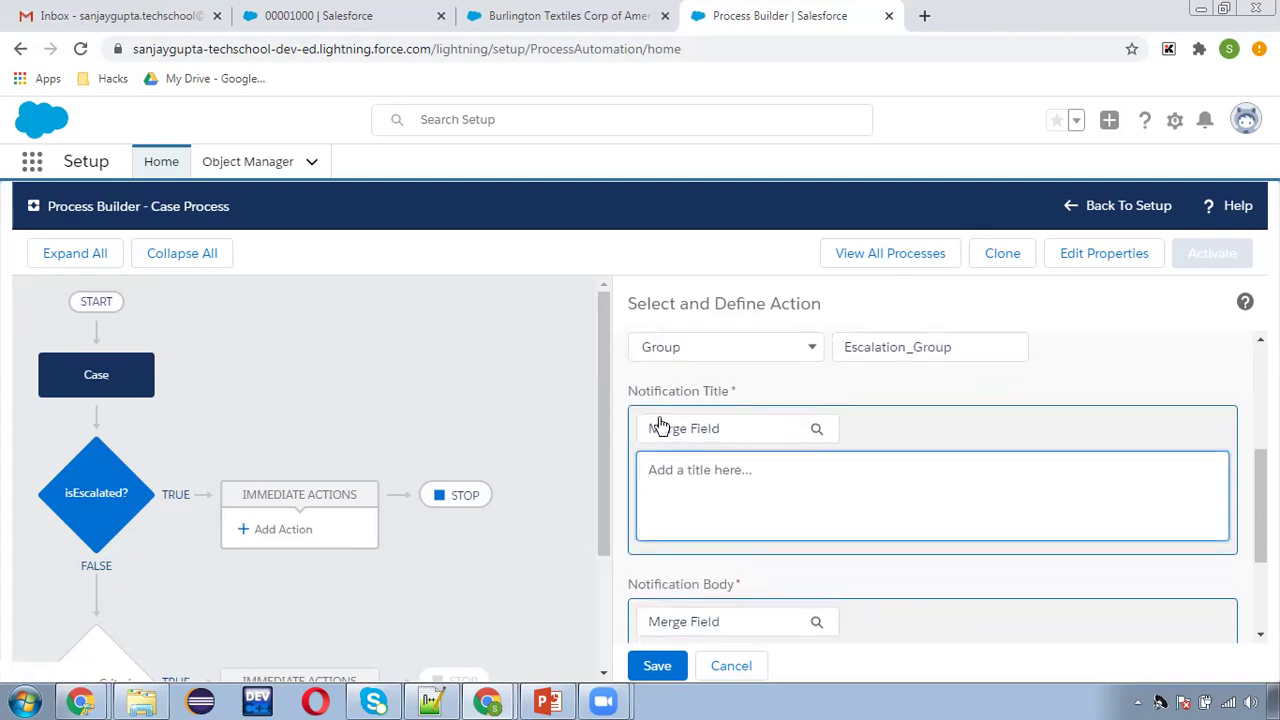
left_click(714, 432)
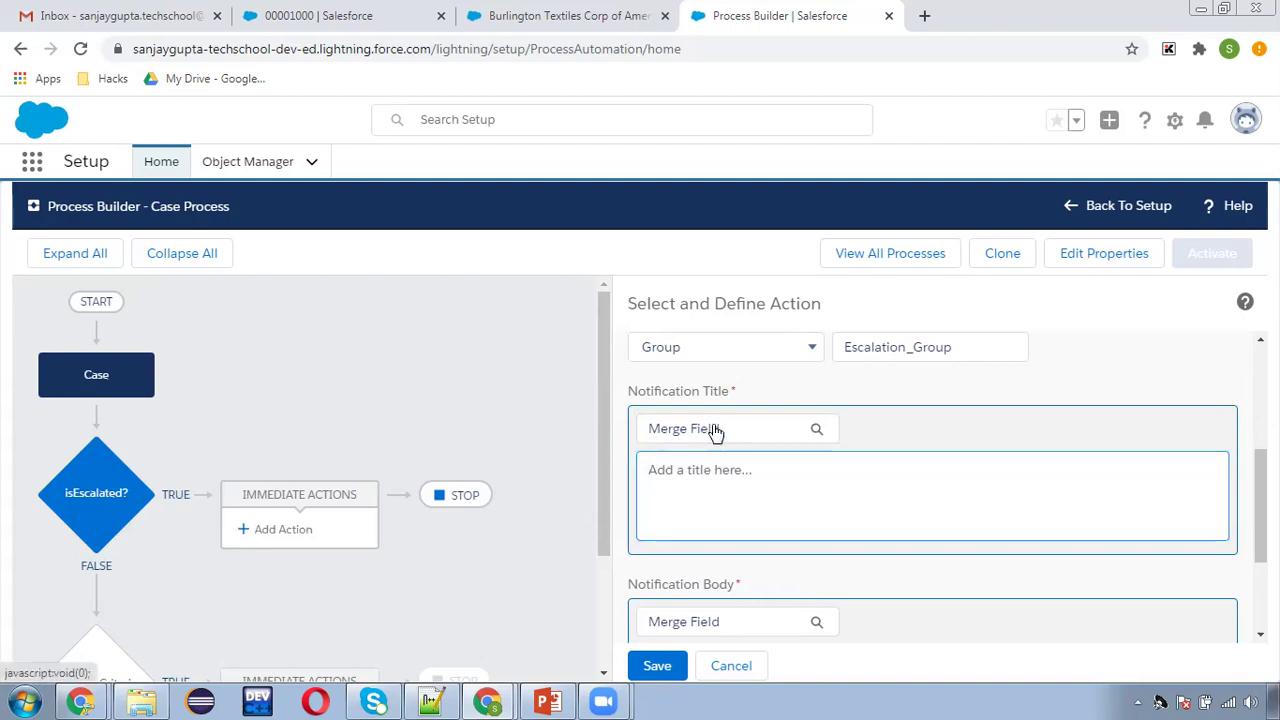
left_click(530, 424)
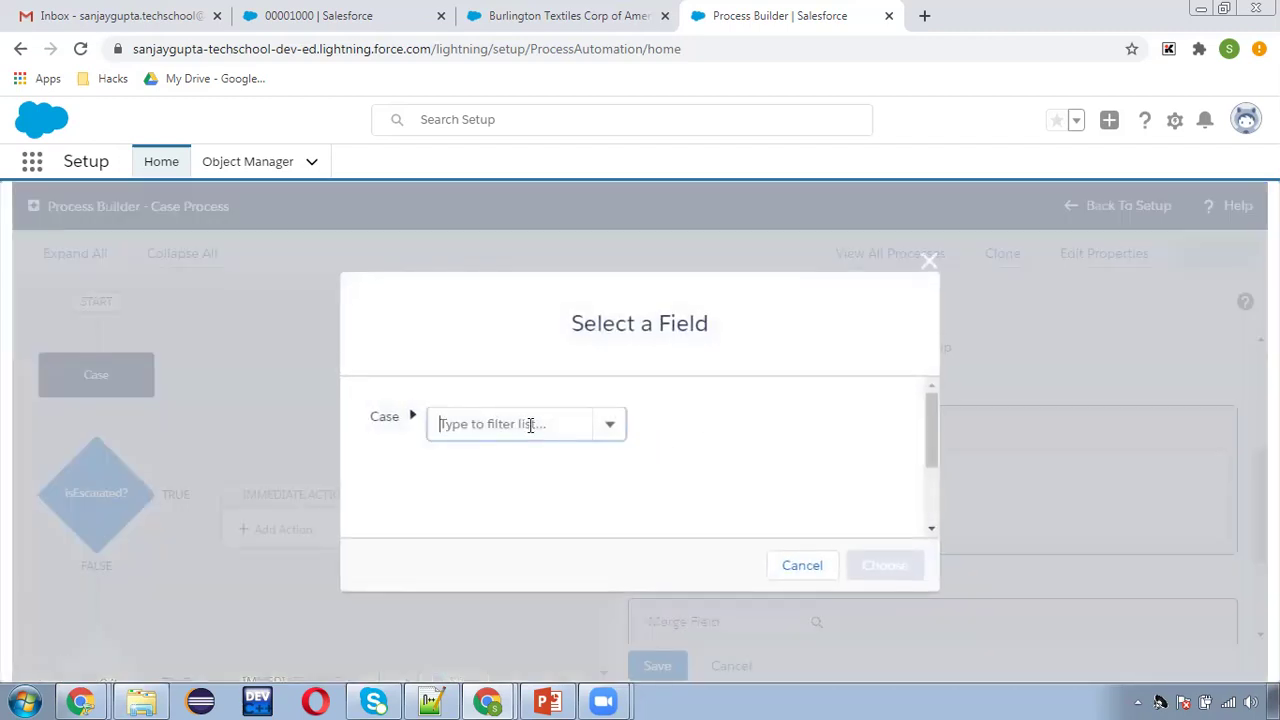
left_click(530, 424)
type("n")
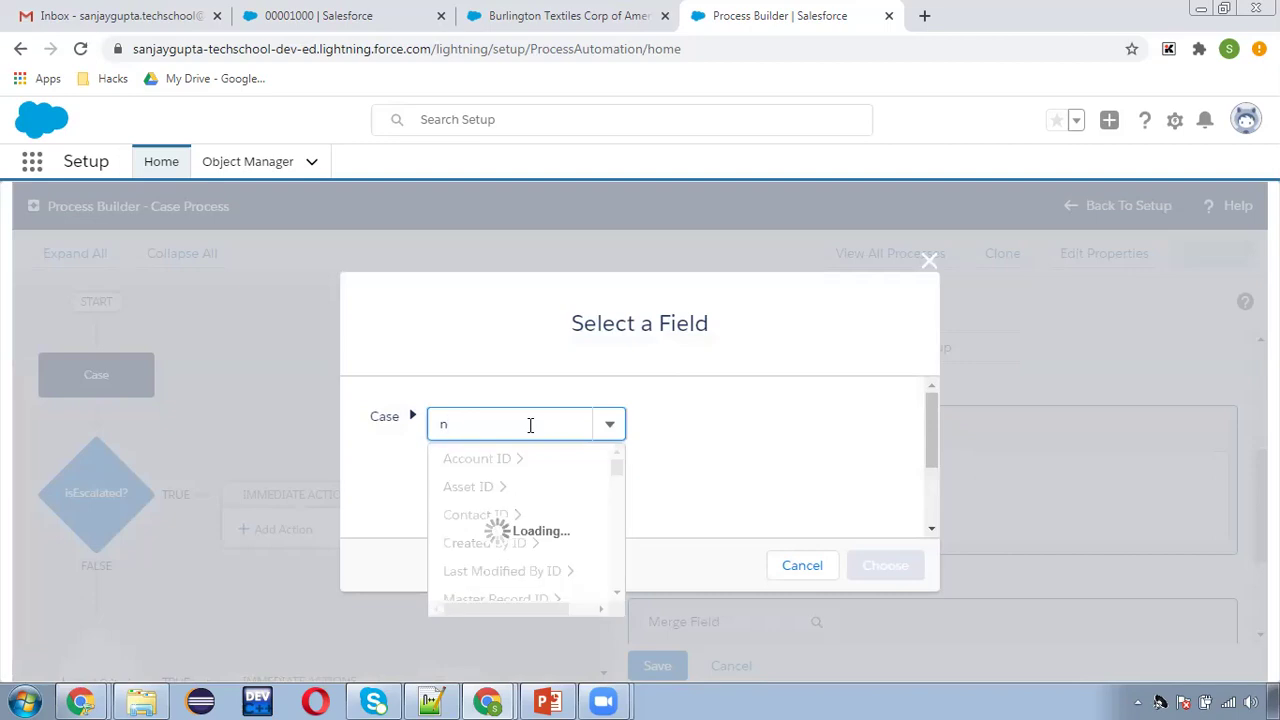
scroll(510, 482, "down", 3)
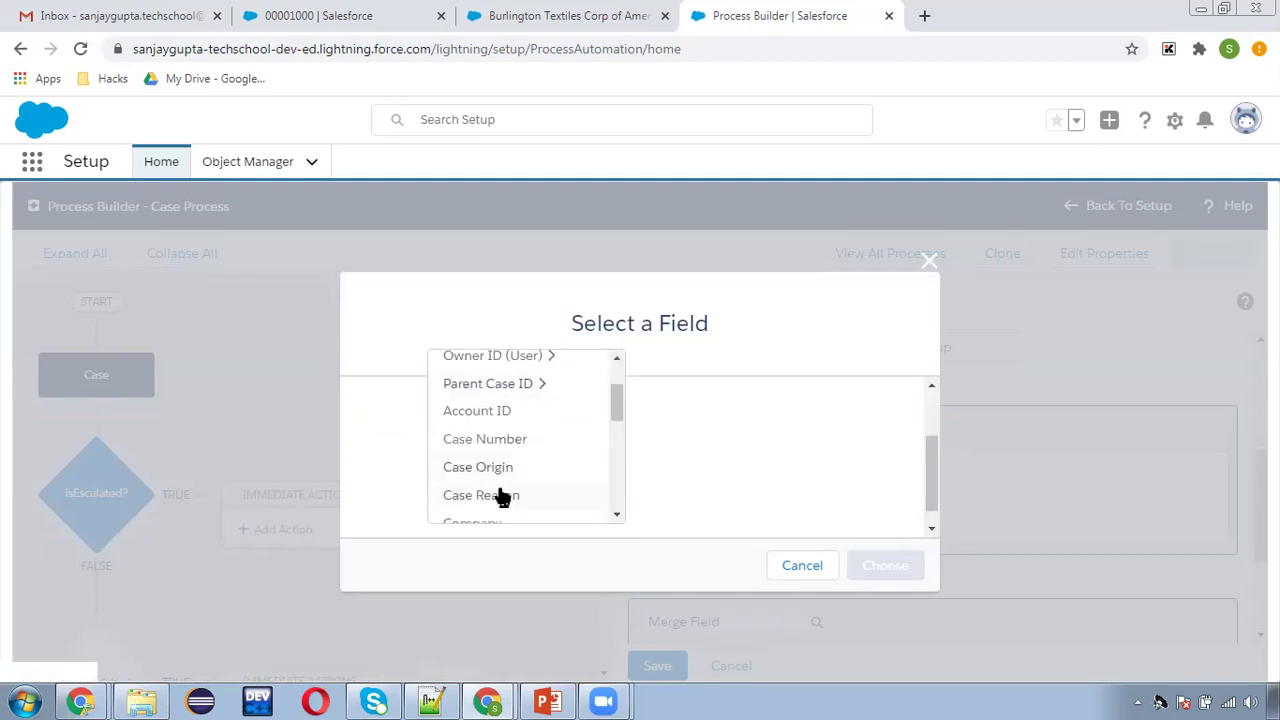
left_click(534, 444)
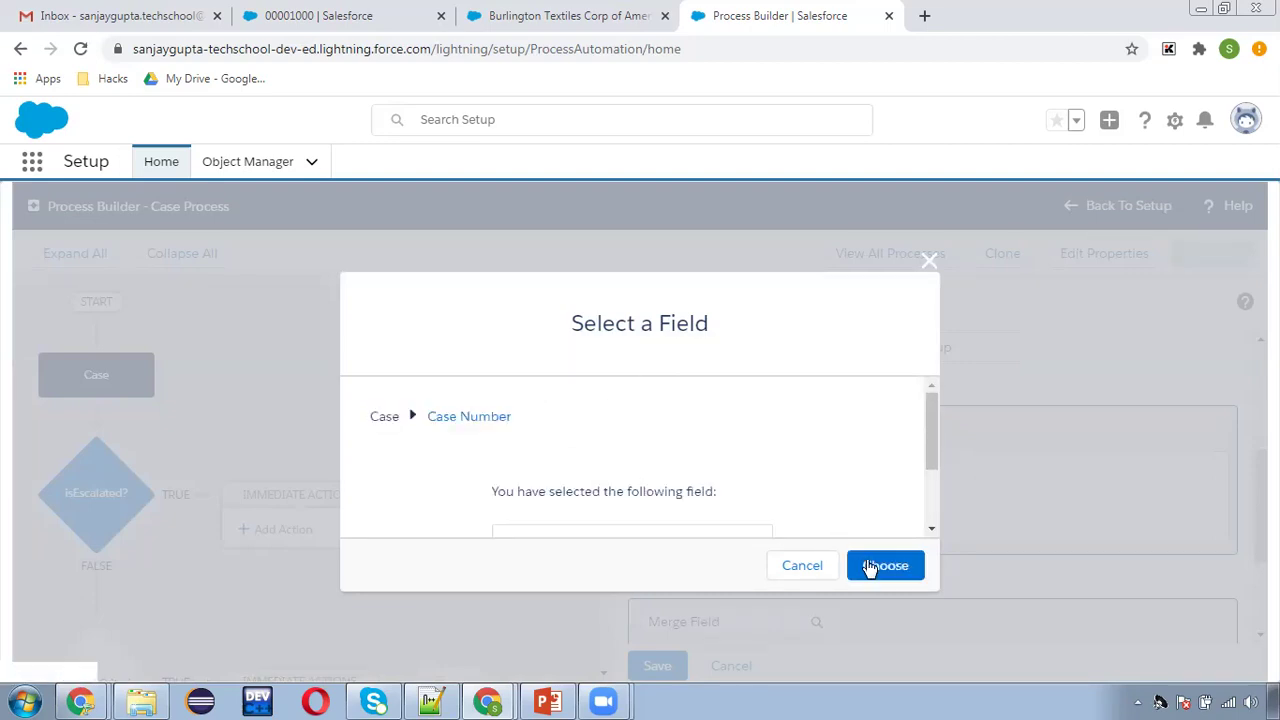
left_click(866, 565)
left_click(817, 483)
type("is Escalated.")
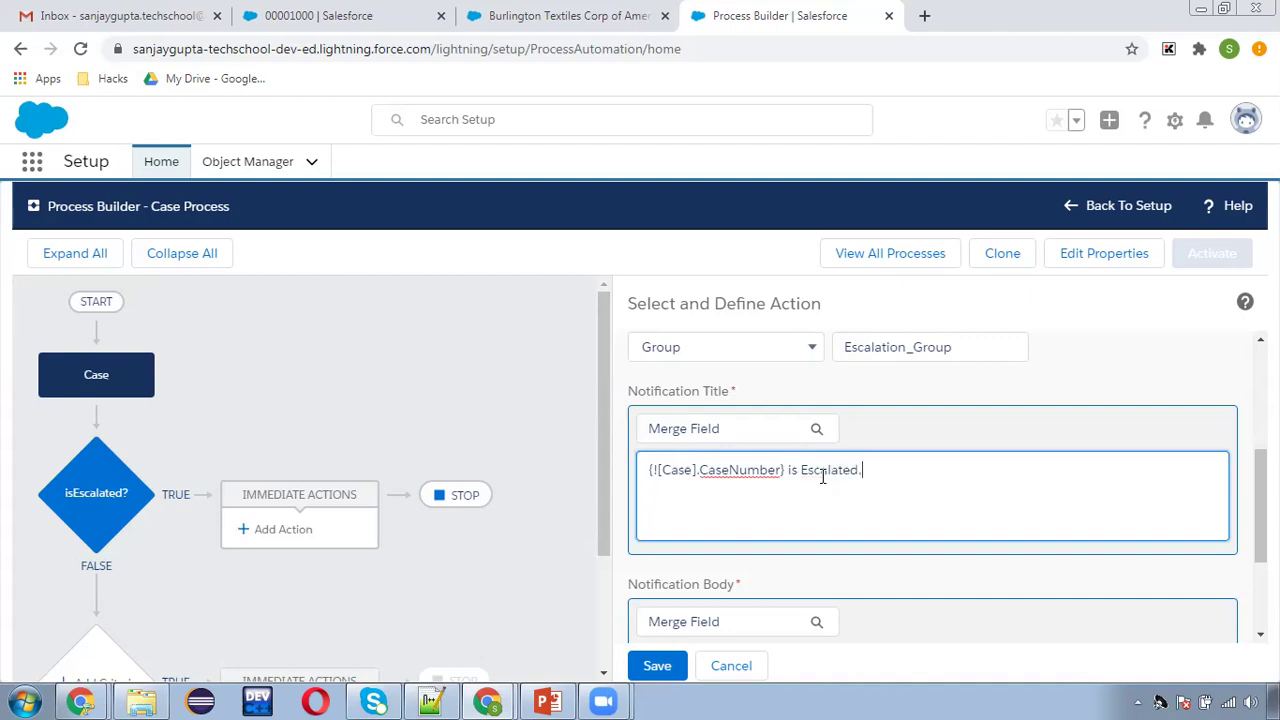
- Begin the notification body with "Hi," followed by the Case Number merge field
scroll(790, 510, "down", 1)
left_click(743, 583)
scroll(743, 583, "down", 1)
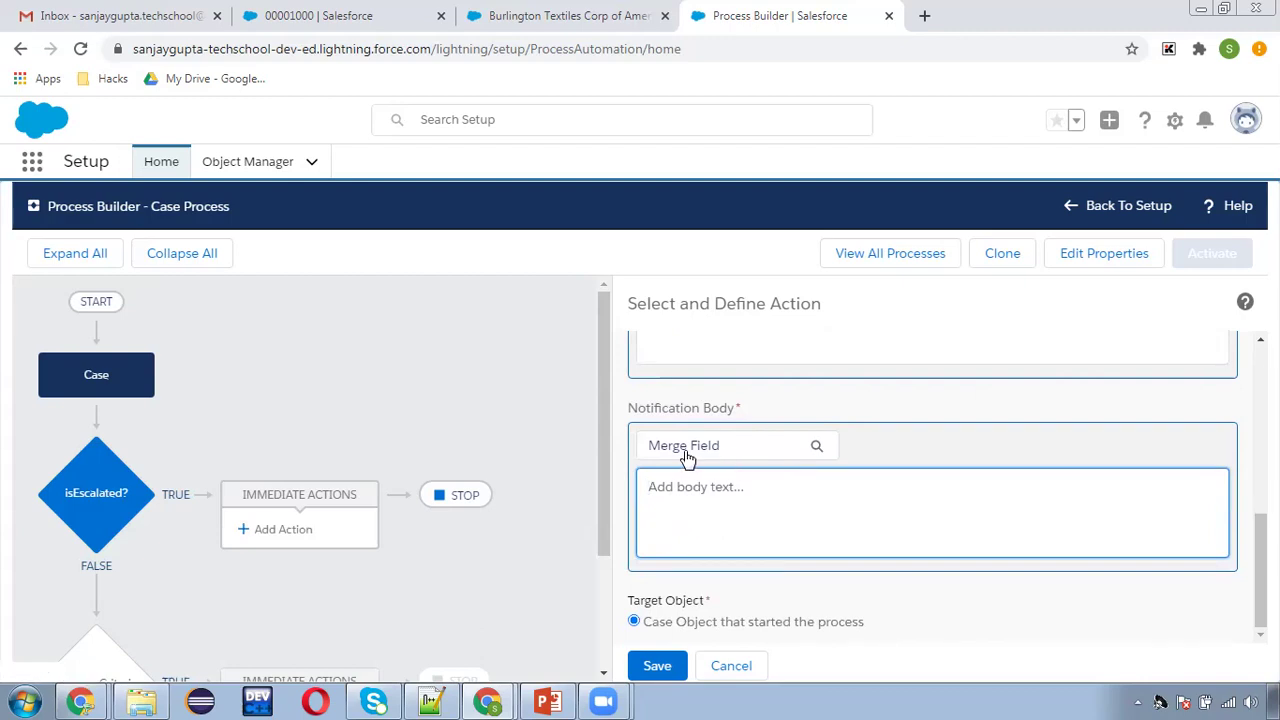
type("H")
scroll(712, 510, "up", 1)
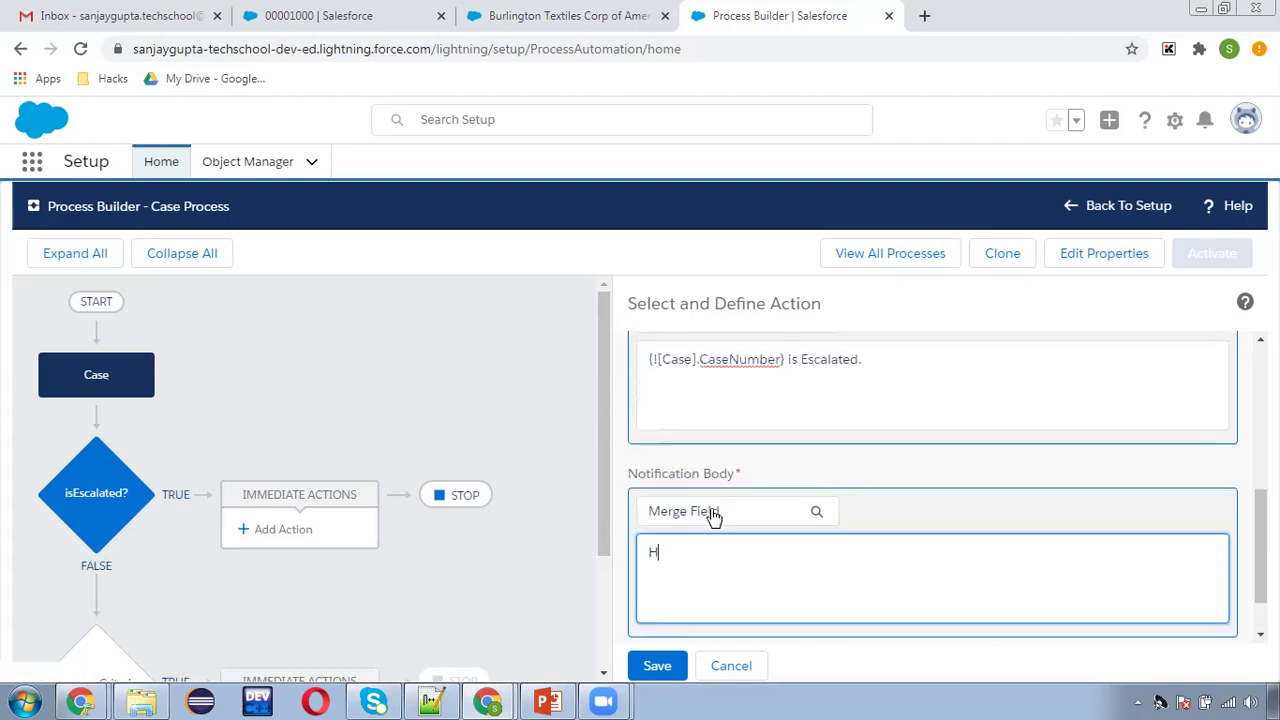
type("i,")
left_click(713, 513)
left_click(481, 414)
type("case")
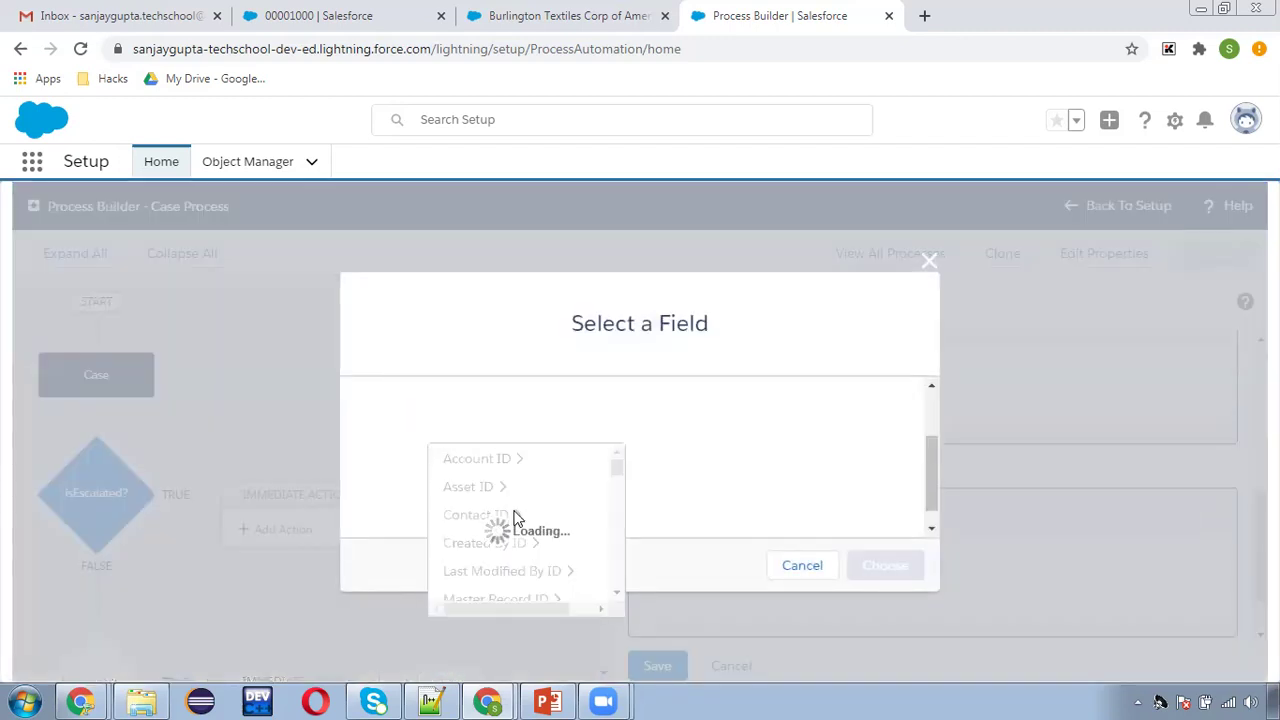
left_click(512, 425)
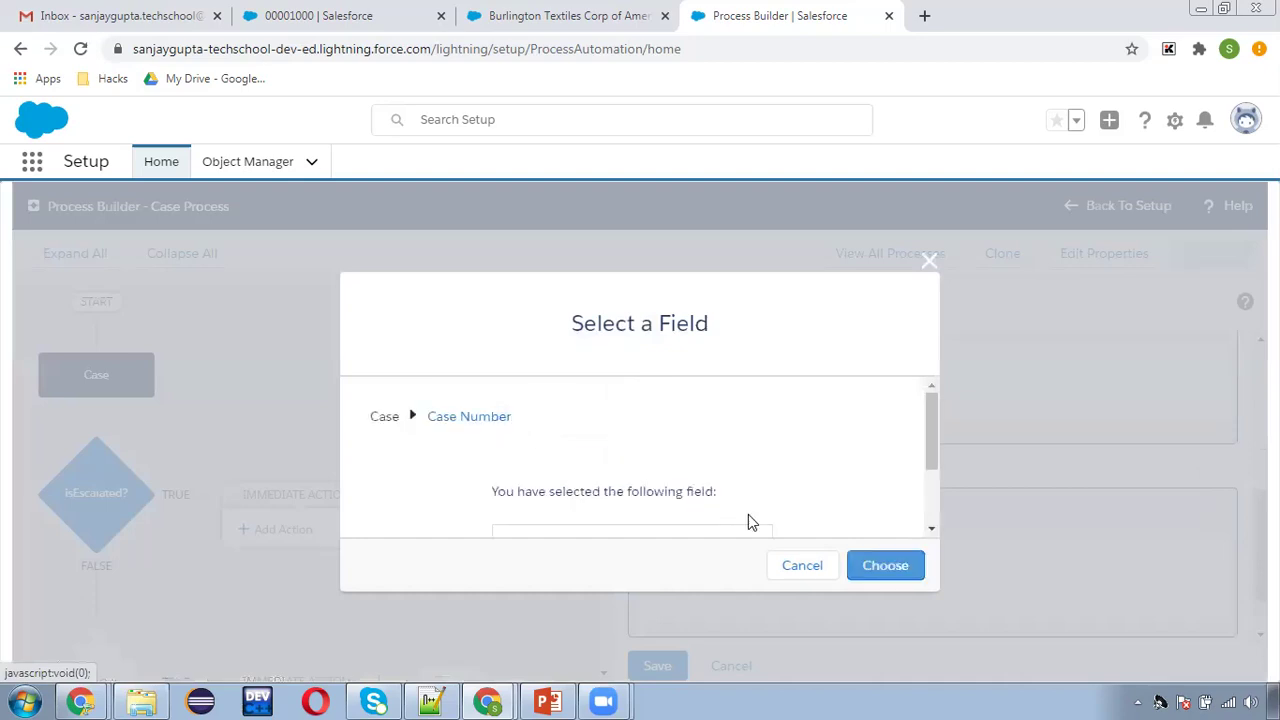
left_click(877, 566)
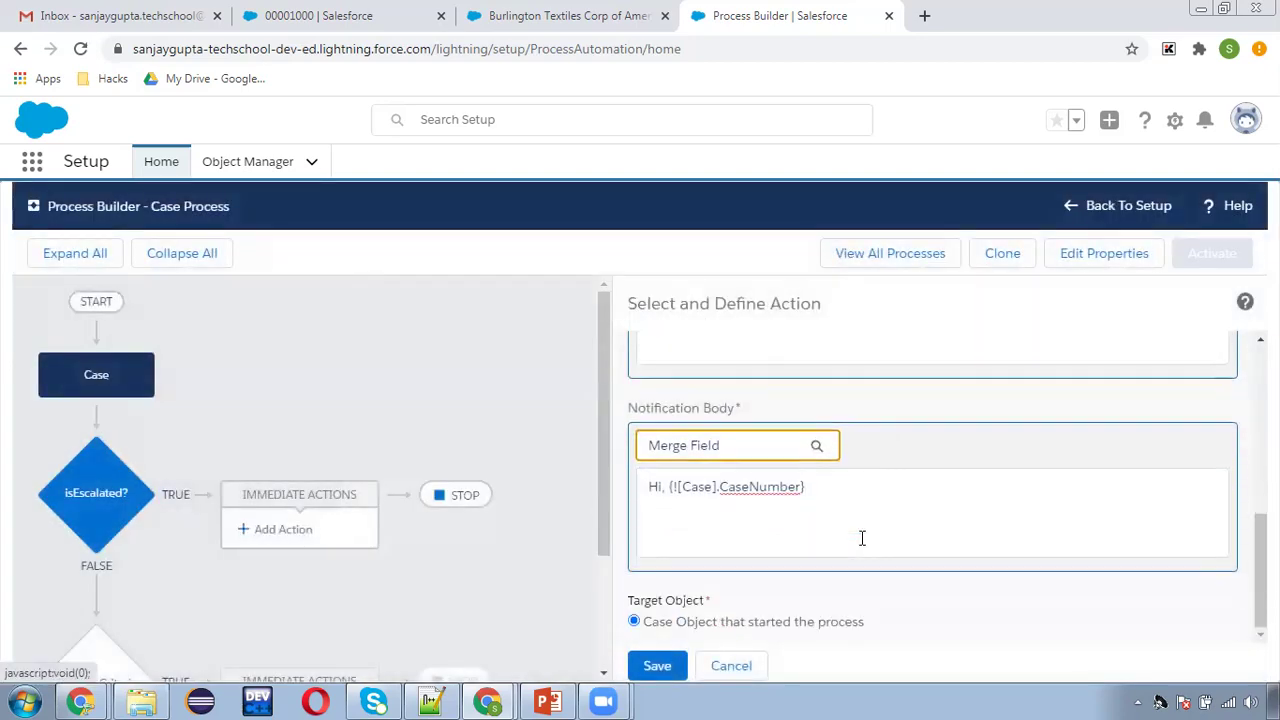
- Complete the notification body with "is escalated, please do the needful." after the merge field
left_click(884, 508)
scroll(889, 505, "up", 1)
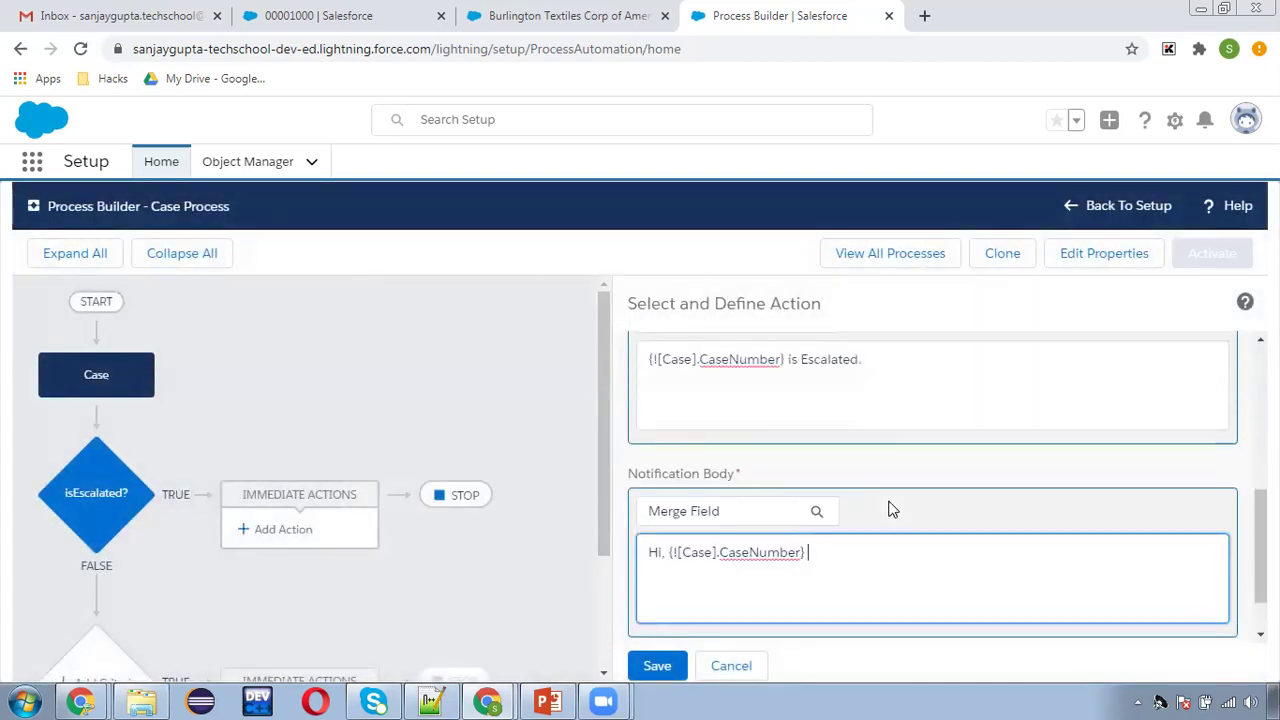
type("is escalated, please do the needful.")
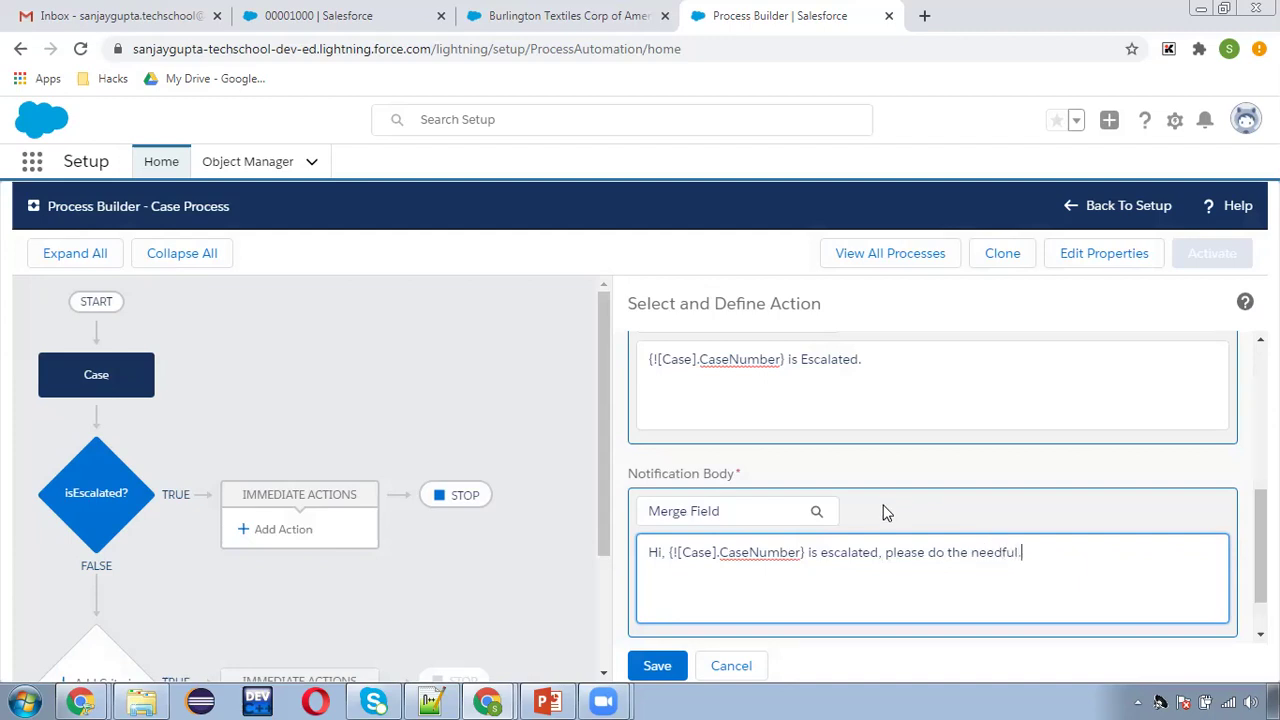
- Review the notification title, body and target object, and save the Escalation Notification action
scroll(880, 525, "down", 1)
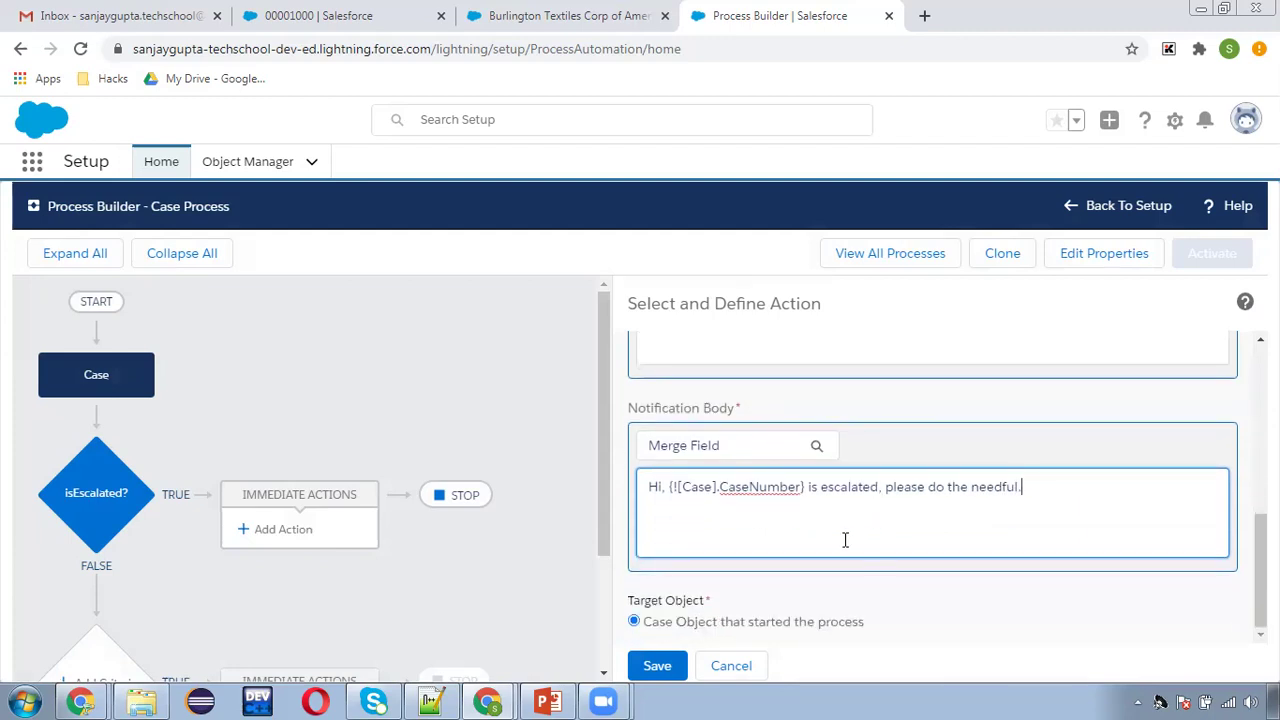
scroll(800, 558, "up", 1)
scroll(774, 568, "down", 1)
scroll(800, 490, "up", 1)
scroll(797, 530, "down", 1)
left_click(698, 662)
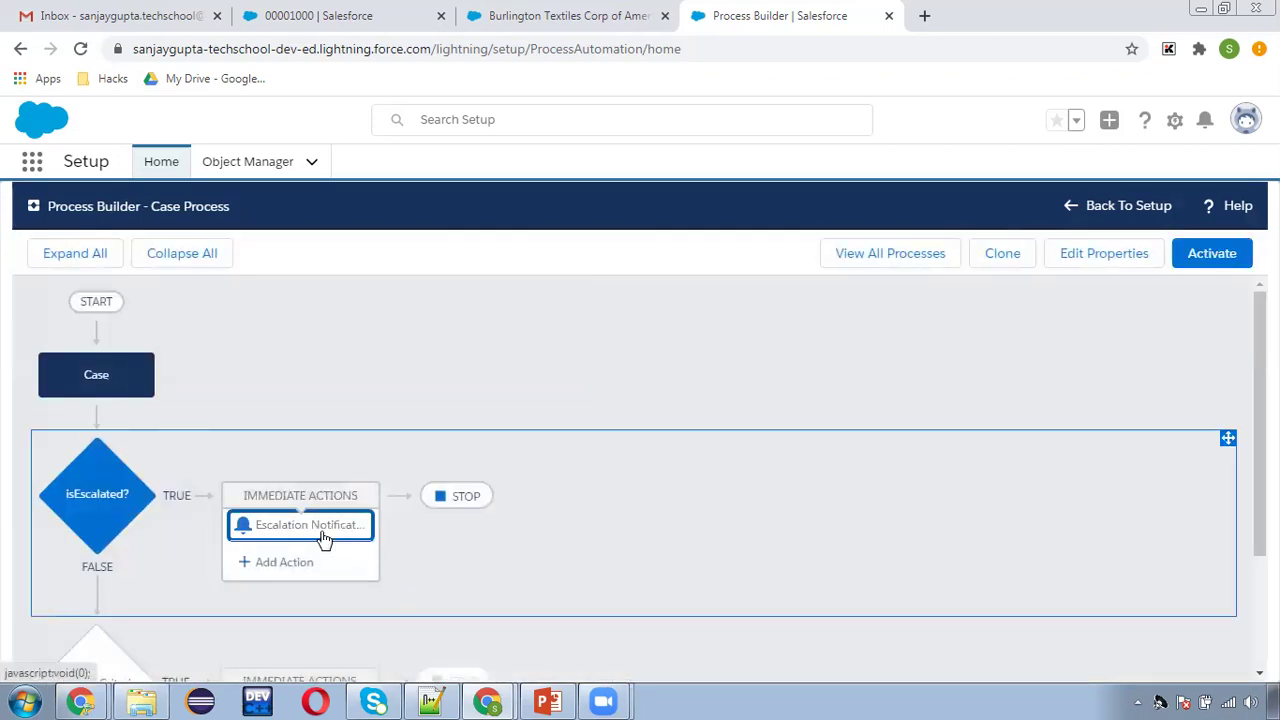
- Activate the Case Process version and confirm the activation
scroll(520, 550, "down", 1)
scroll(540, 500, "up", 1)
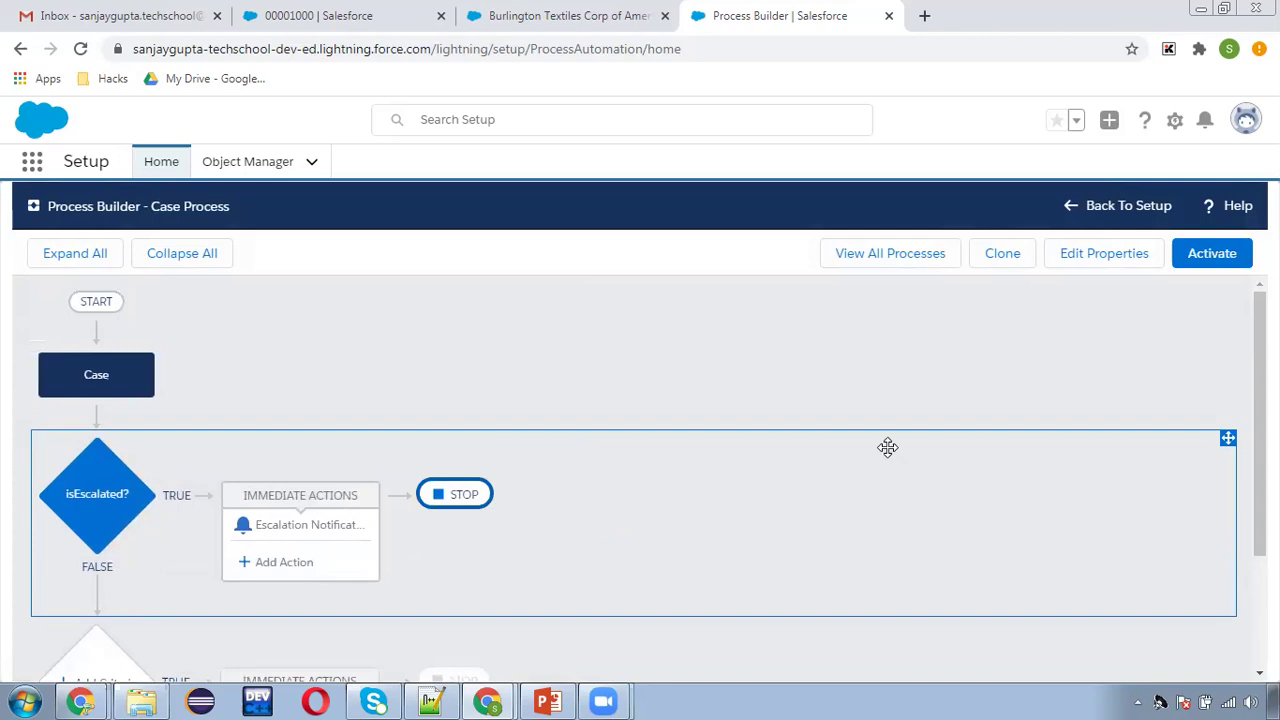
left_click(1209, 253)
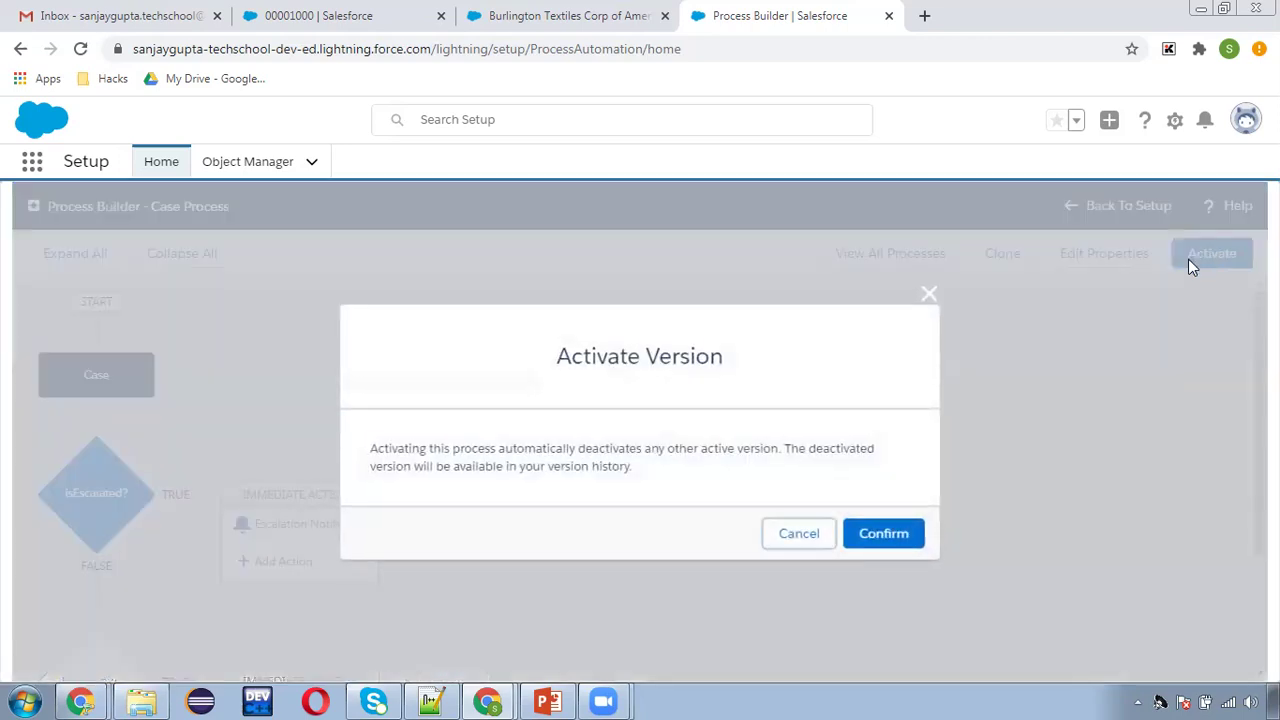
left_click(883, 531)
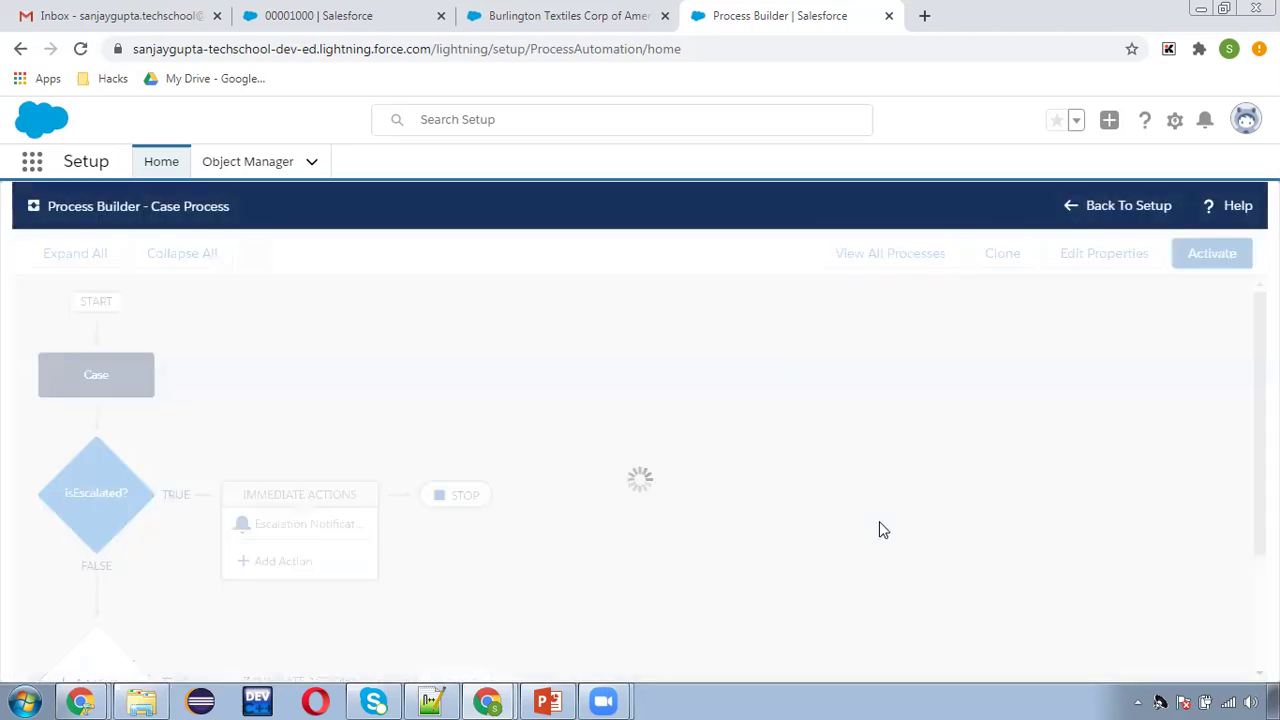
scroll(654, 476, "down", 3)
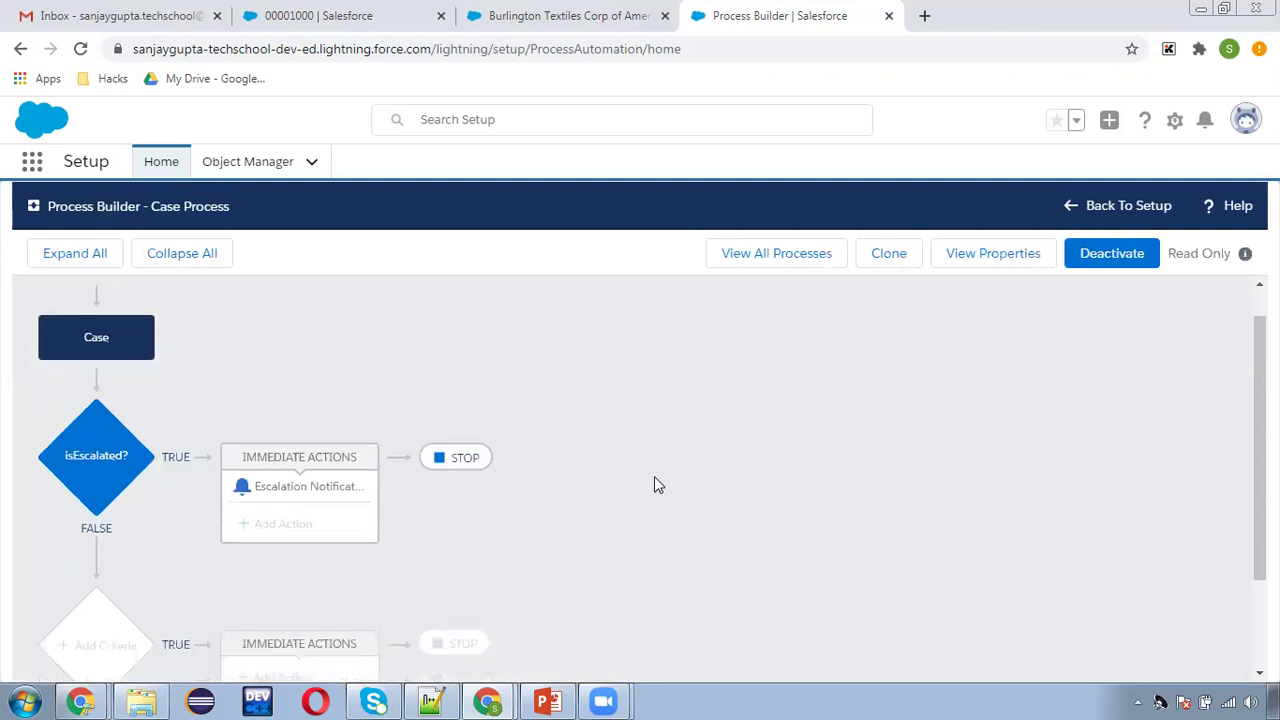
scroll(655, 477, "up", 1)
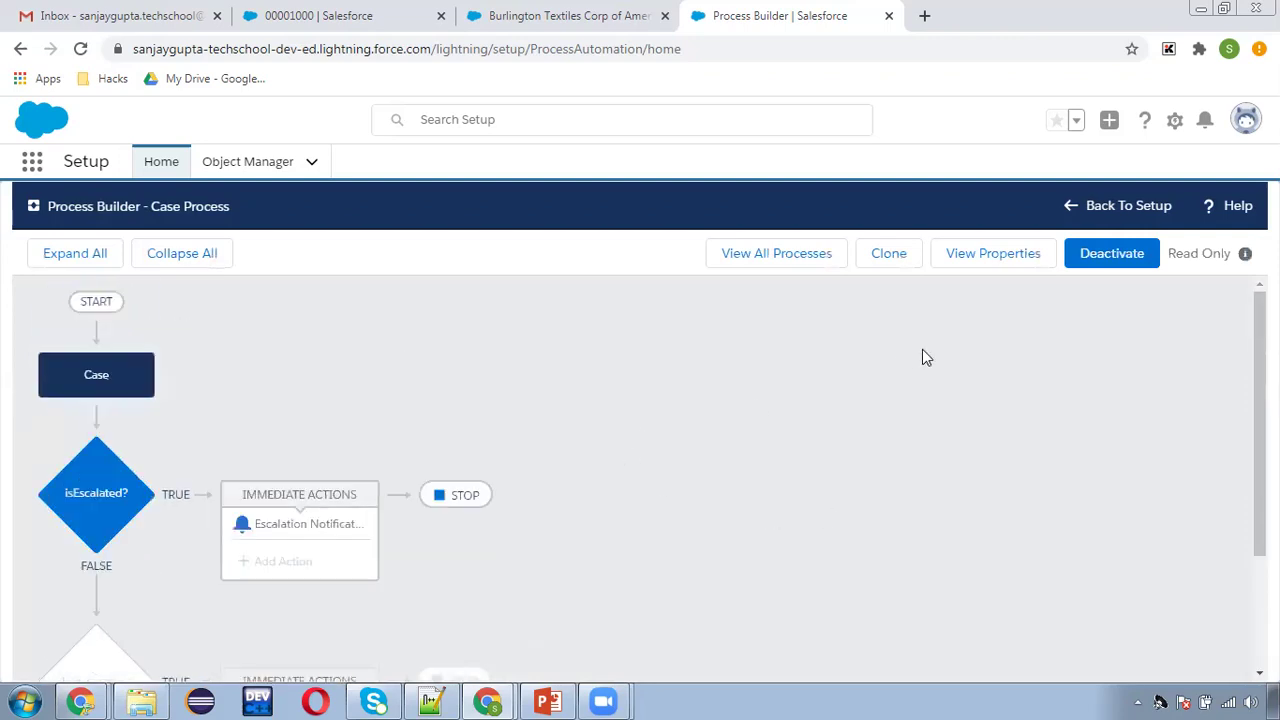
key("alt+Tab")
left_click_drag(535, 480, 605, 446)
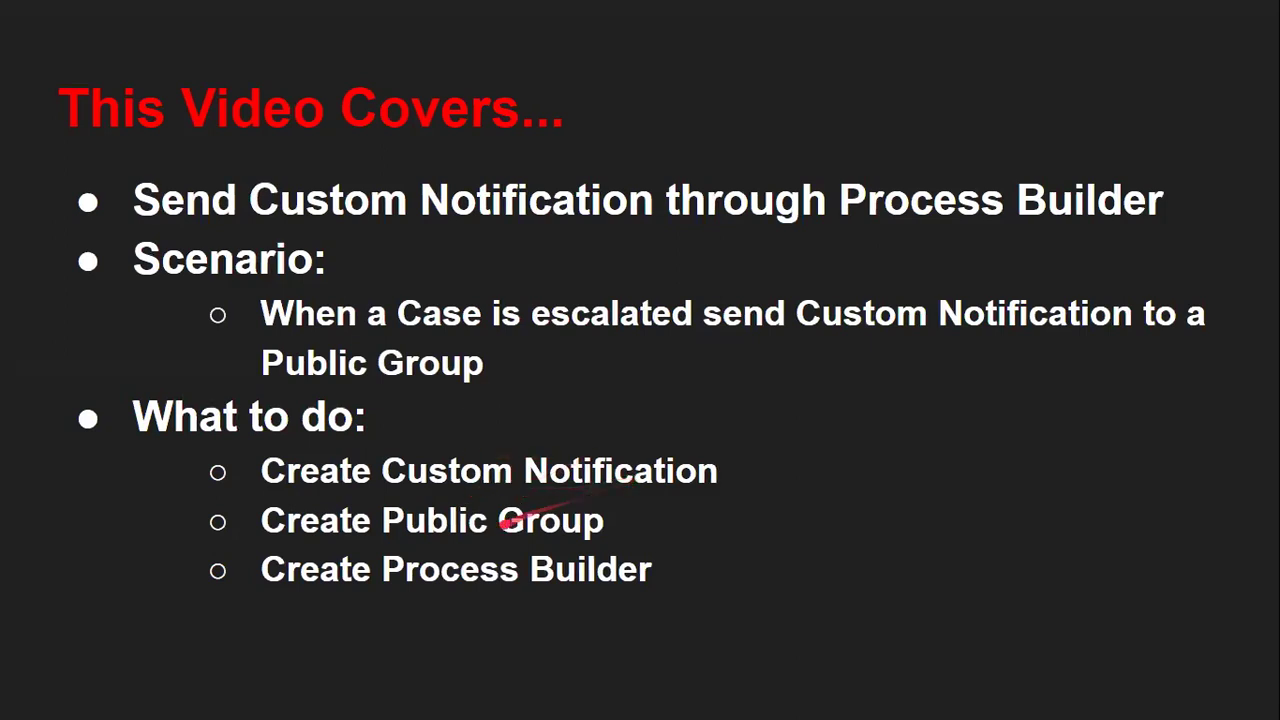
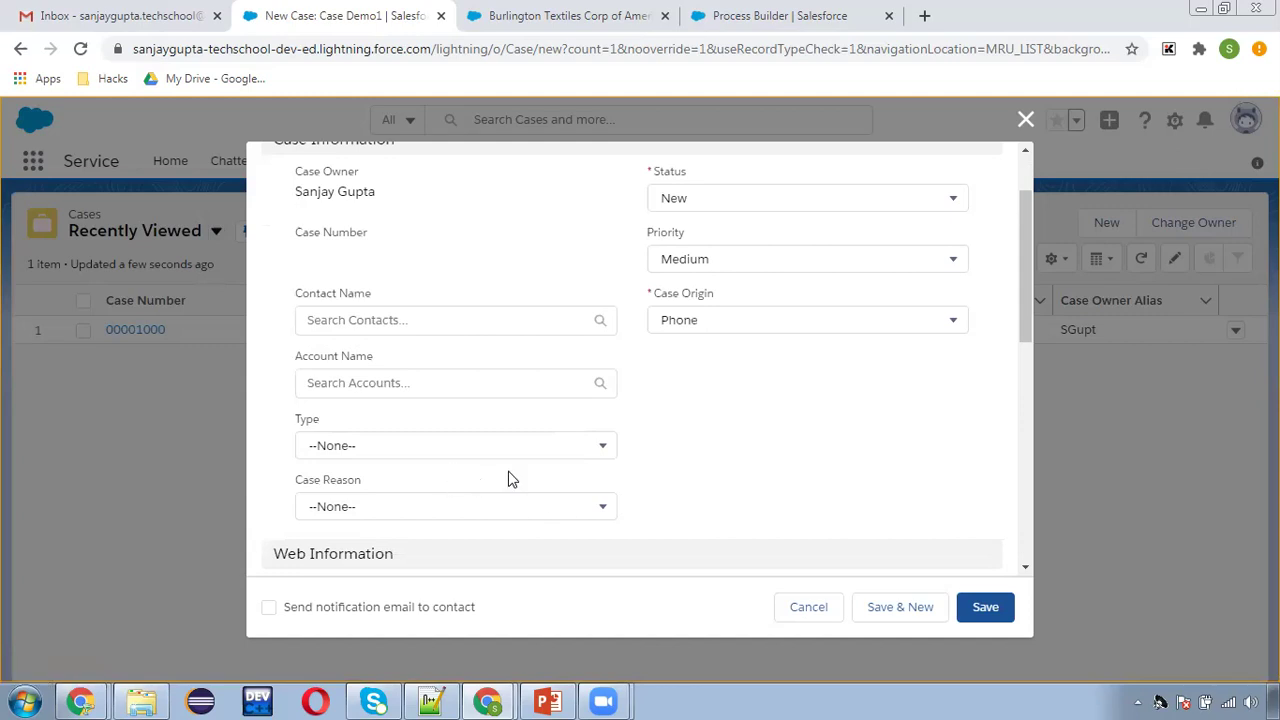
- Set the new case's Type to Other and its Case Reason to Installation
scroll(431, 395, "down", 1)
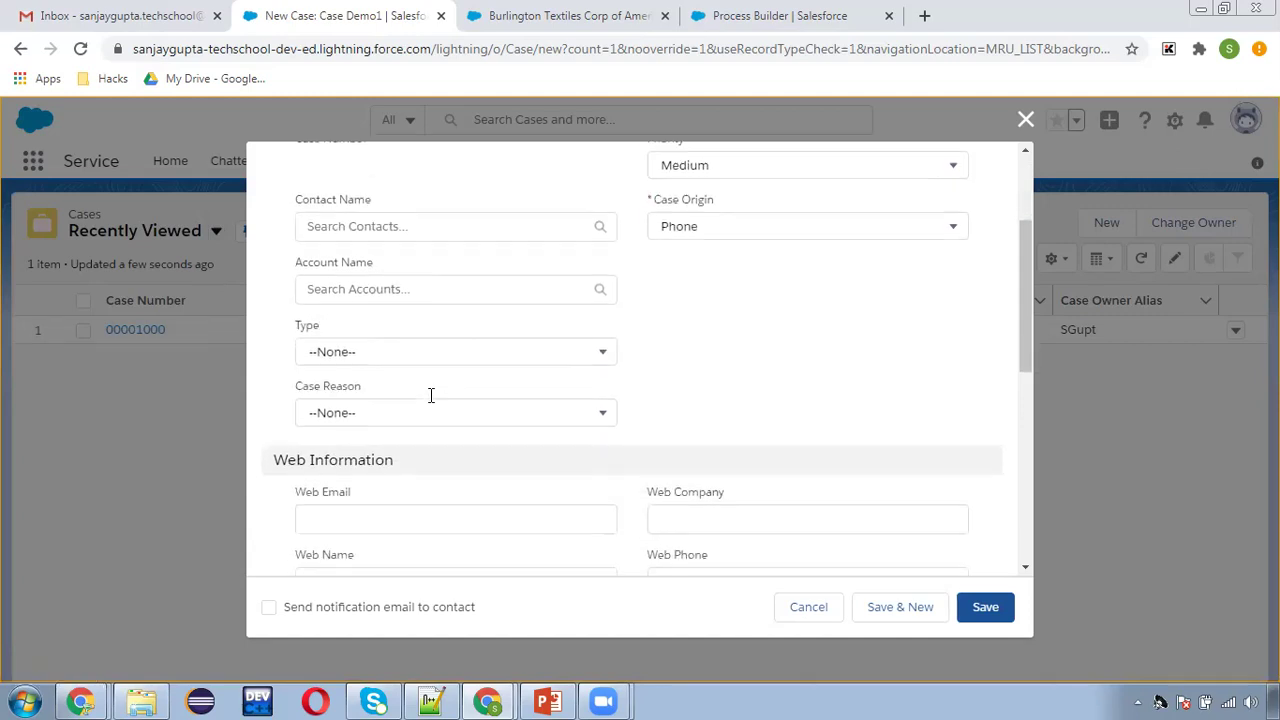
left_click(386, 356)
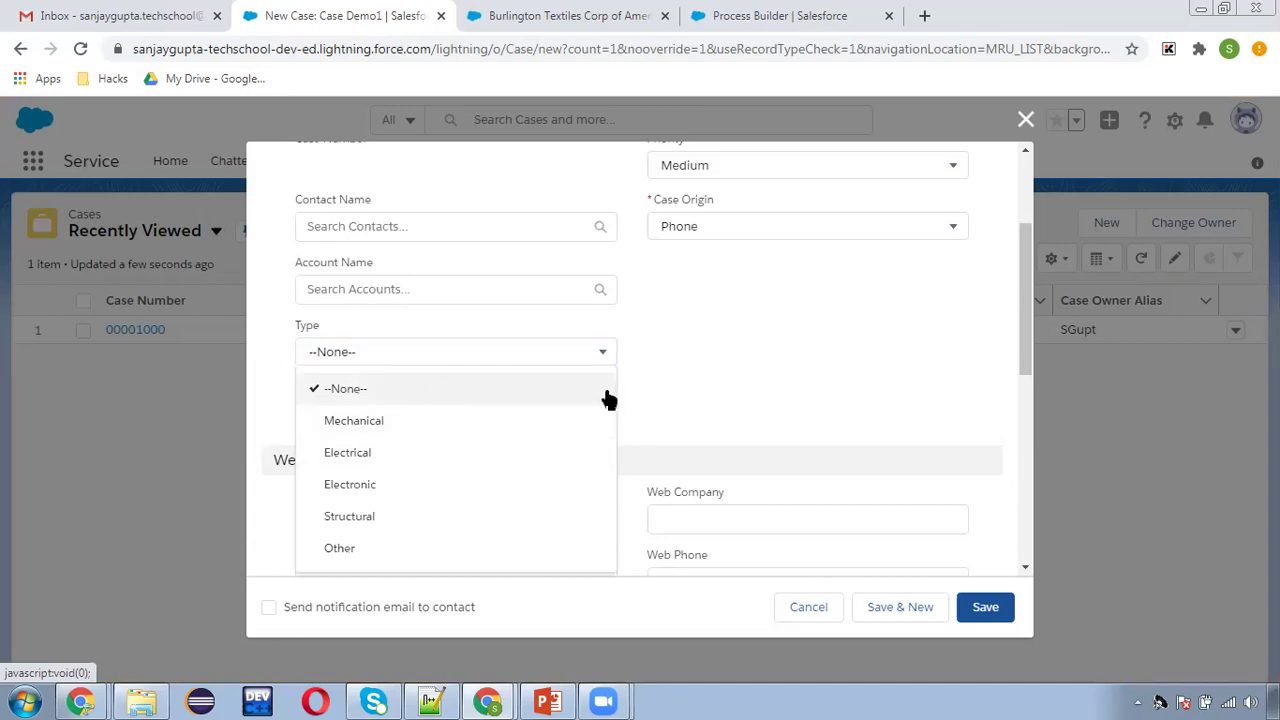
left_click(390, 552)
left_click(523, 424)
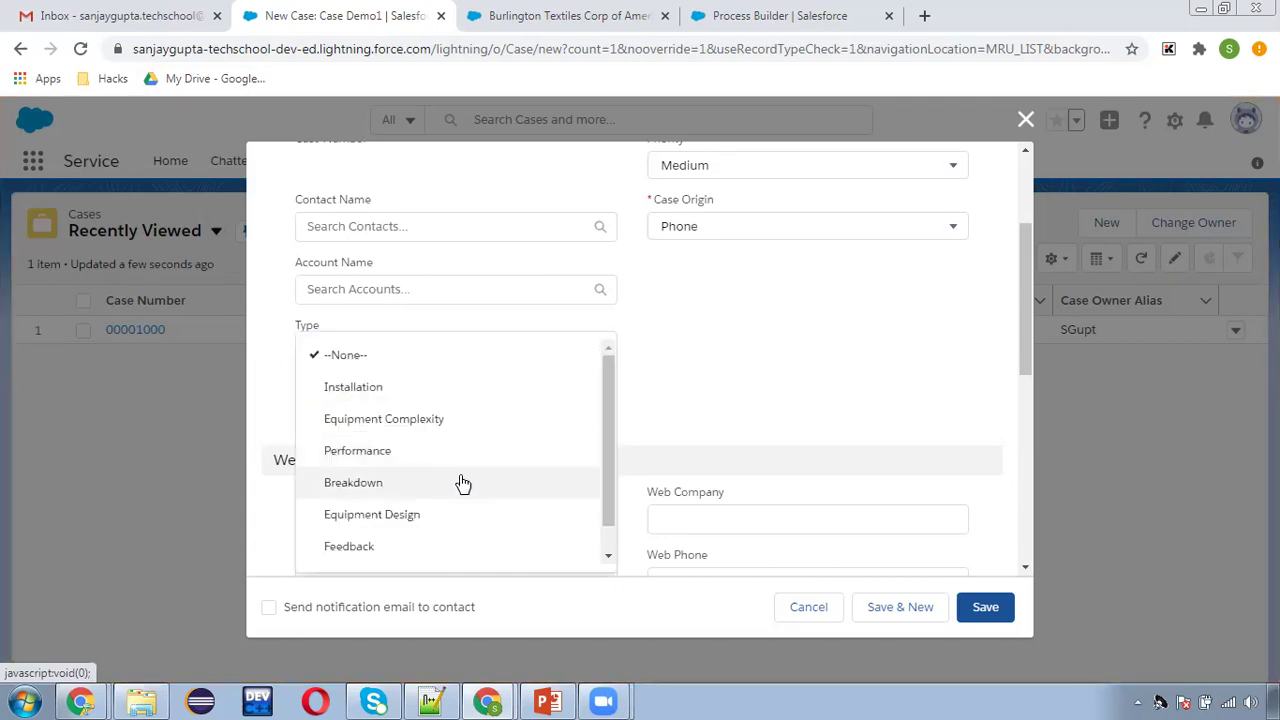
left_click(538, 388)
- Check the remaining fields of the new case, save it and dismiss the confirmation message
scroll(717, 402, "down", 1)
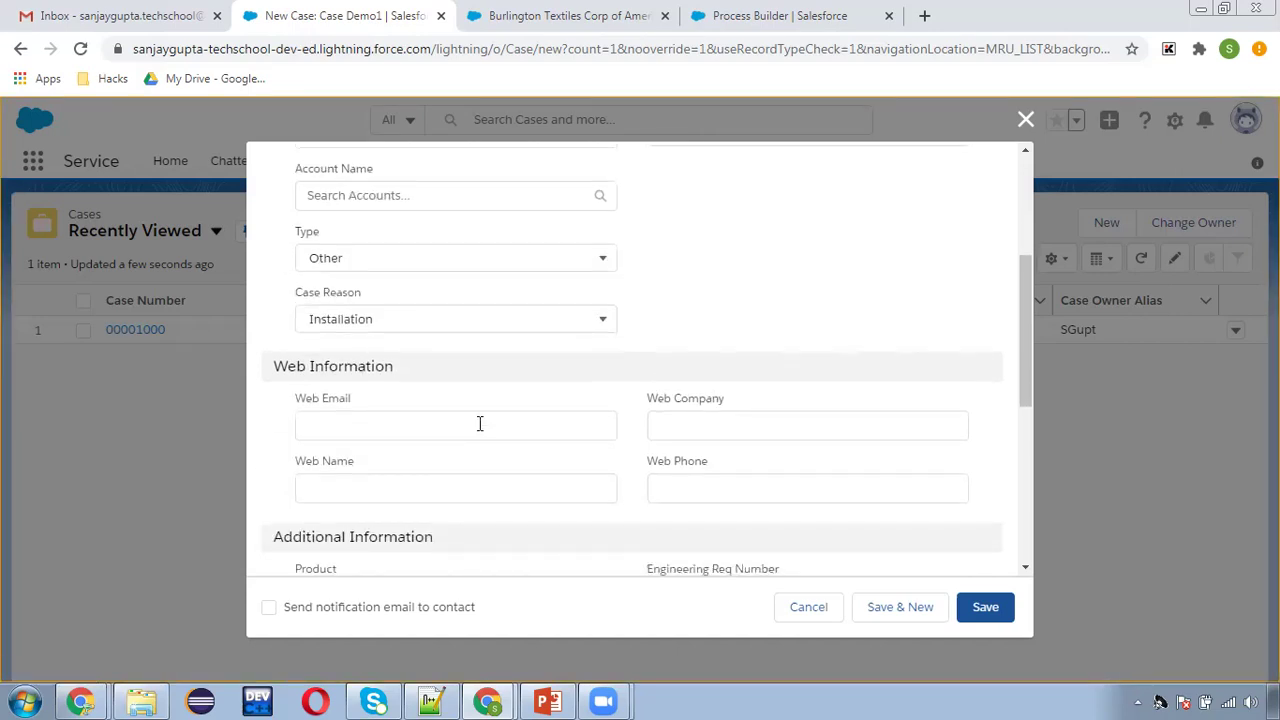
scroll(480, 423, "down", 1)
scroll(714, 486, "down", 3)
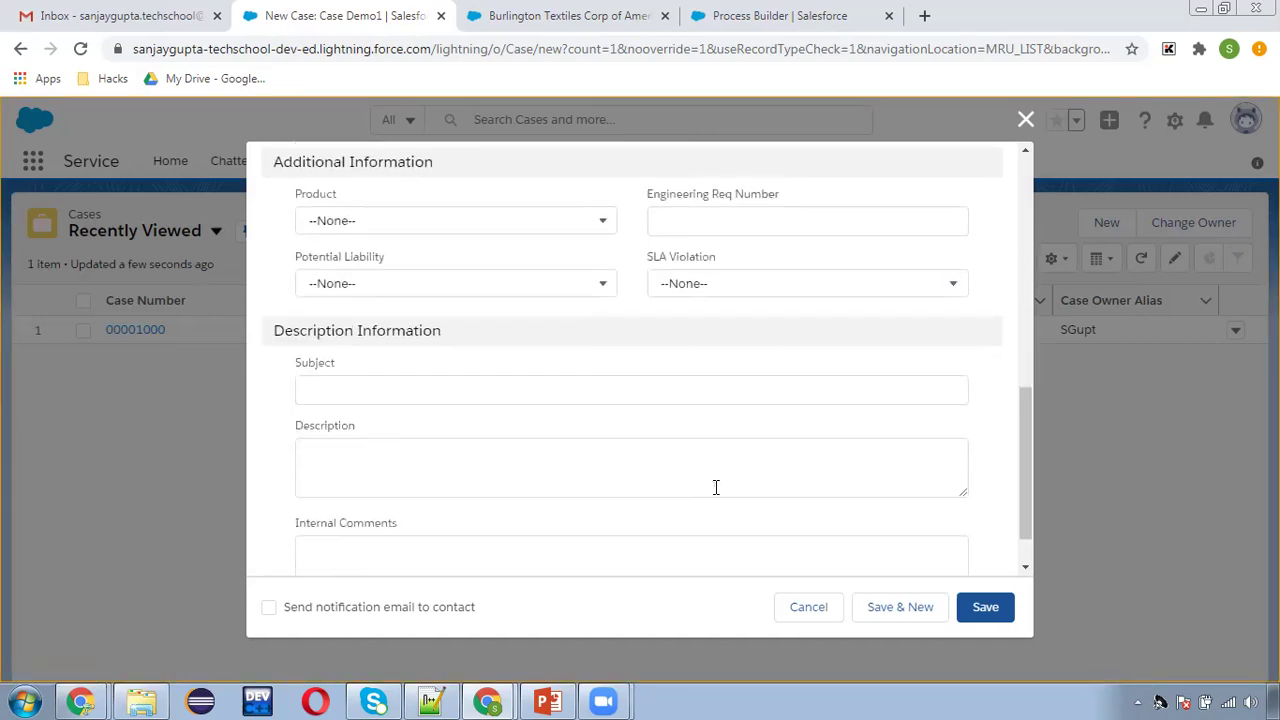
scroll(715, 488, "down", 1)
scroll(714, 489, "up", 8)
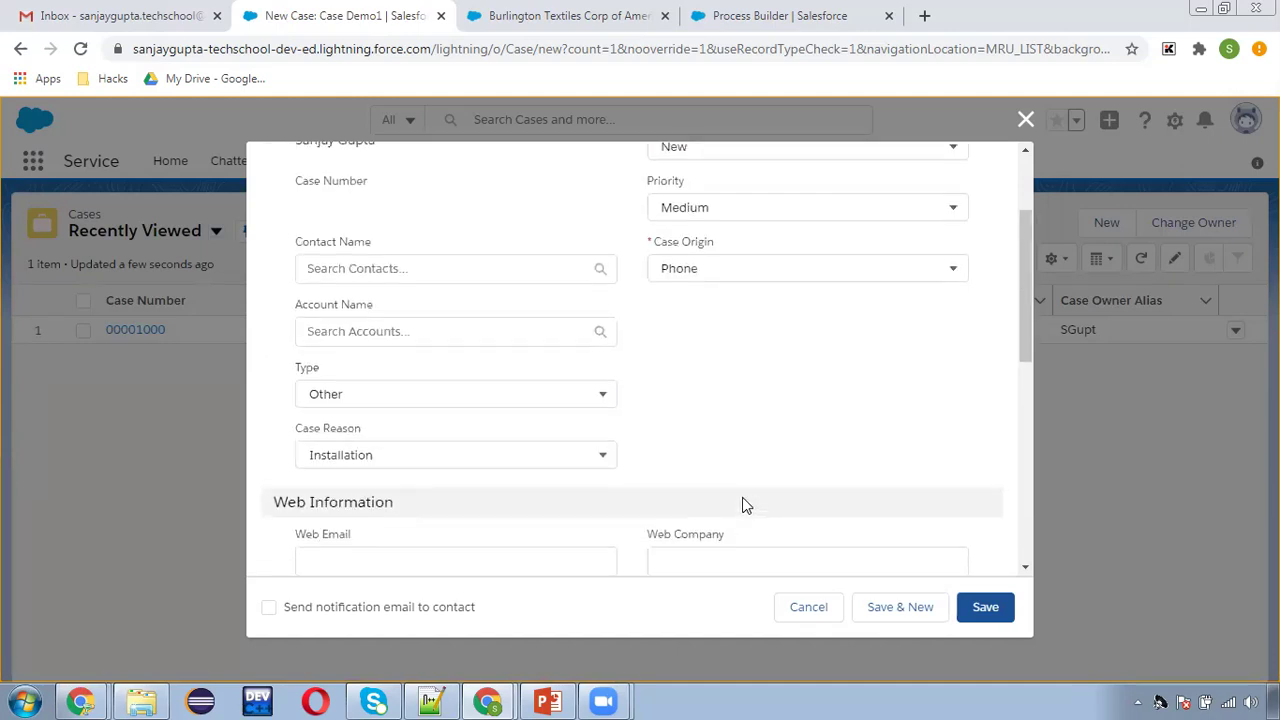
left_click(988, 612)
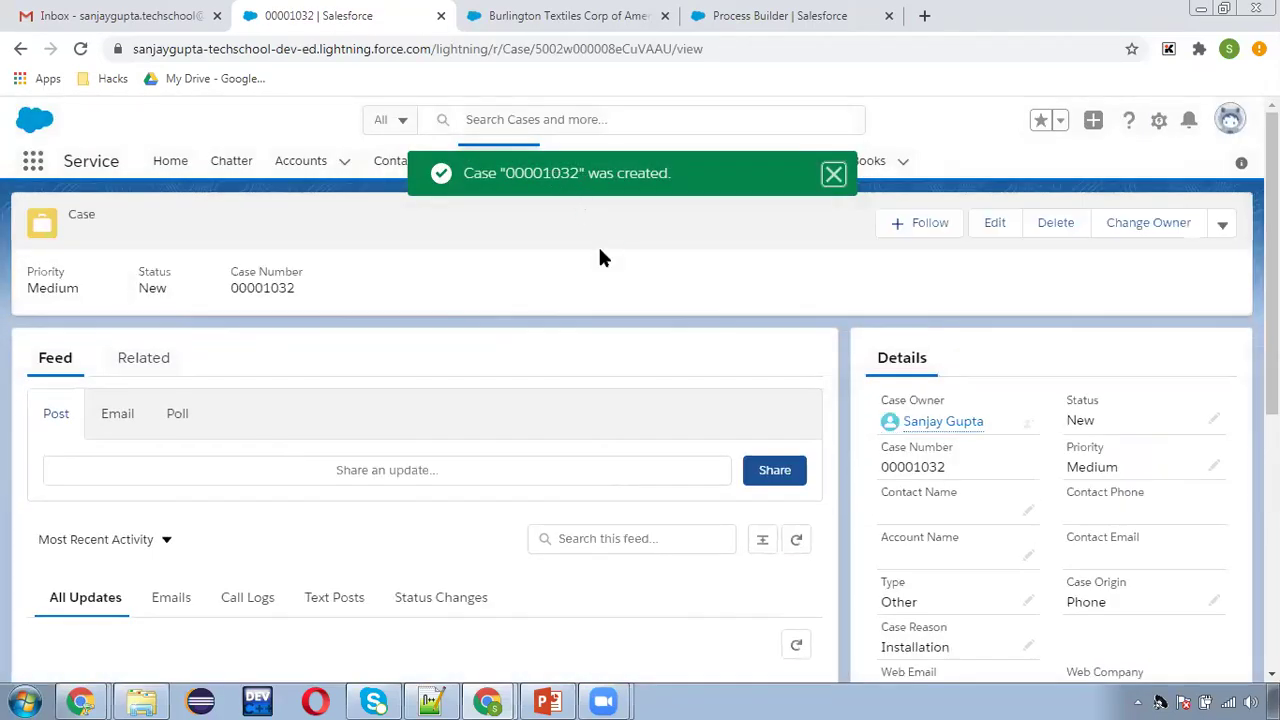
left_click(833, 174)
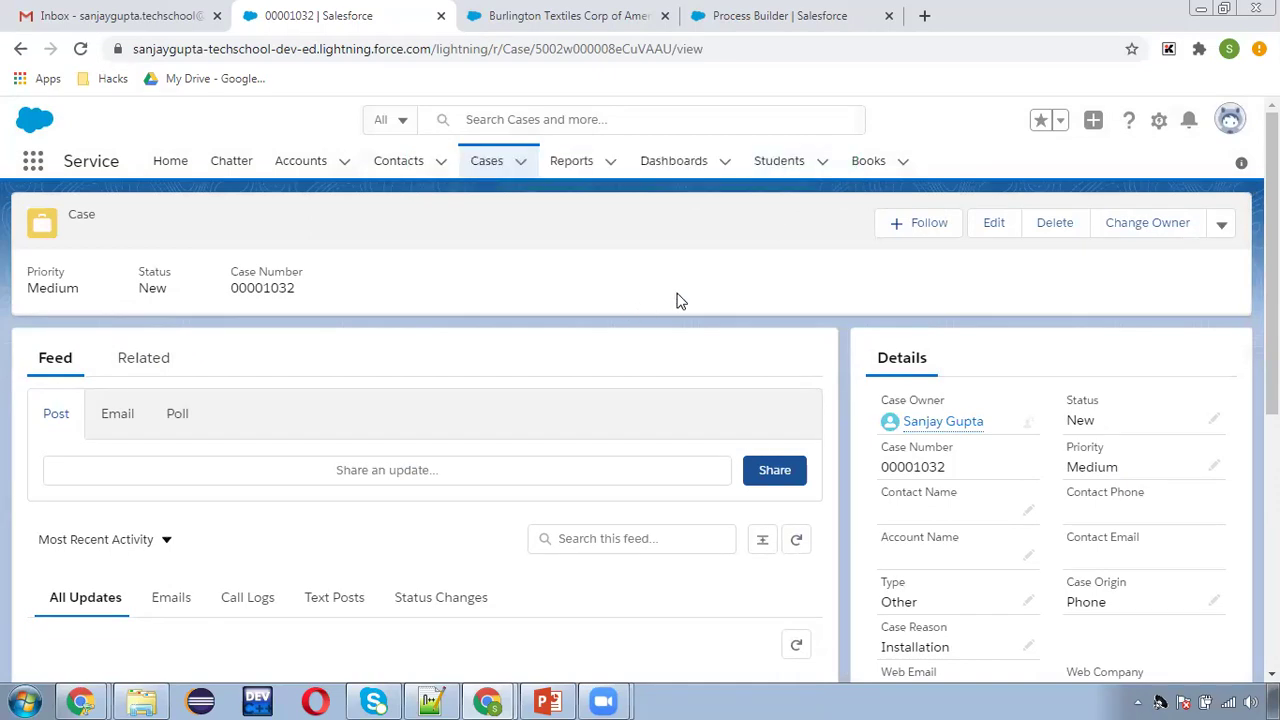
scroll(535, 395, "down", 1)
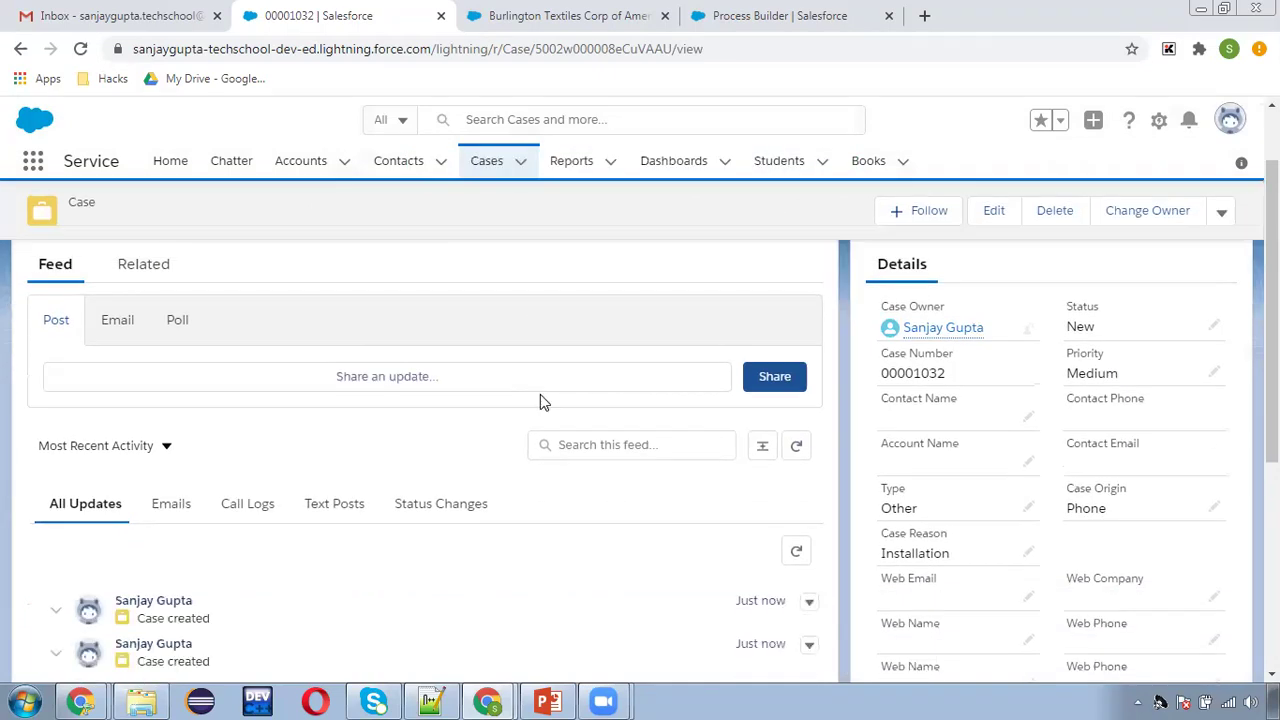
scroll(360, 452, "up", 1)
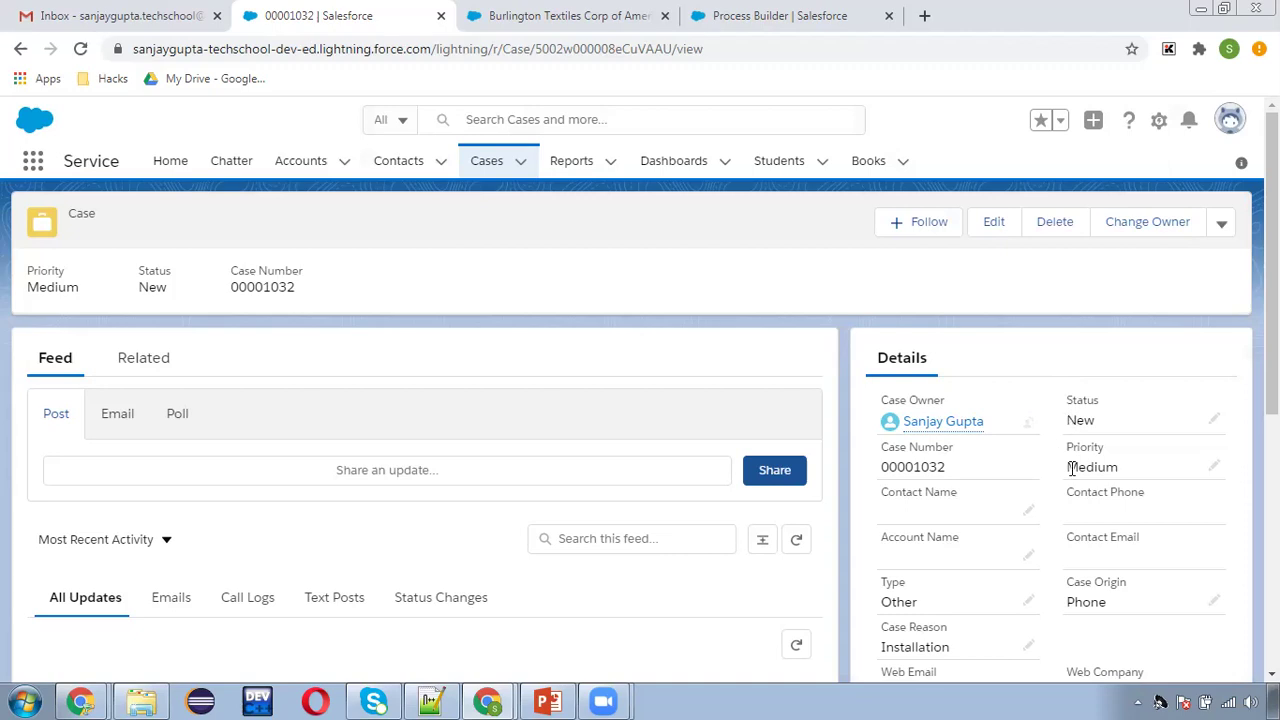
left_click(1213, 420)
left_click(1154, 440)
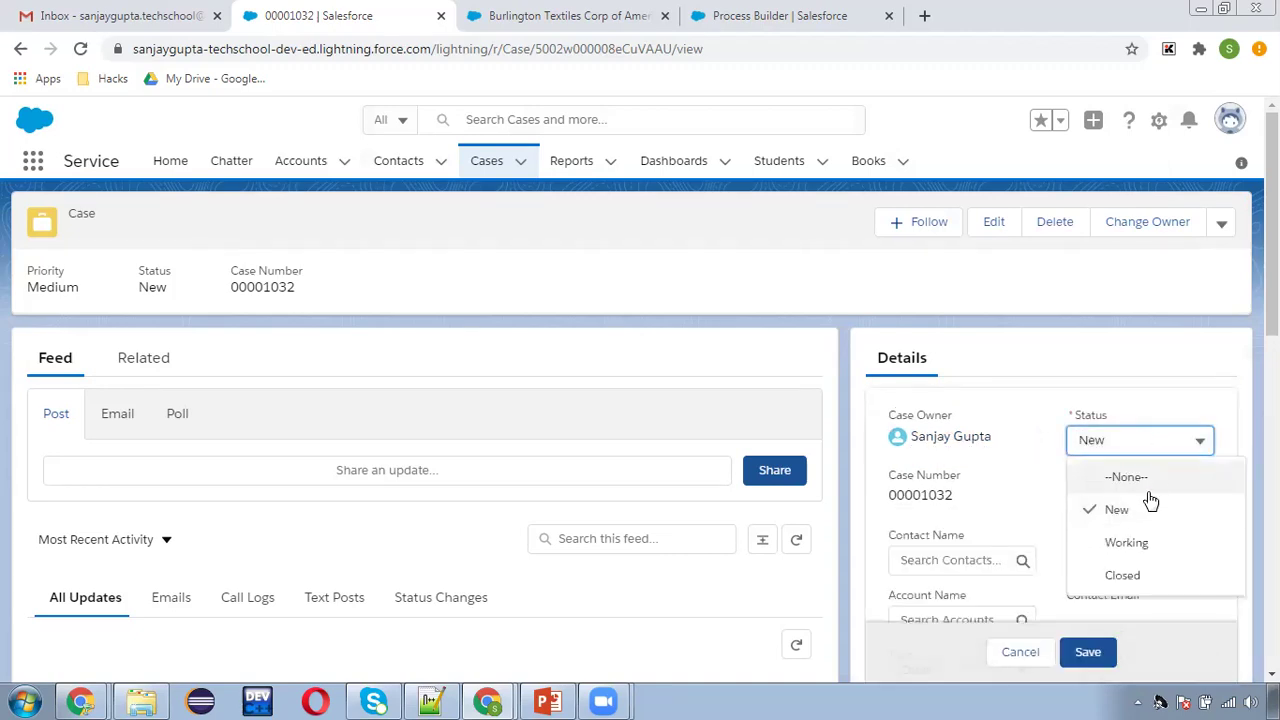
scroll(1138, 577, "down", 2)
scroll(1147, 451, "up", 1)
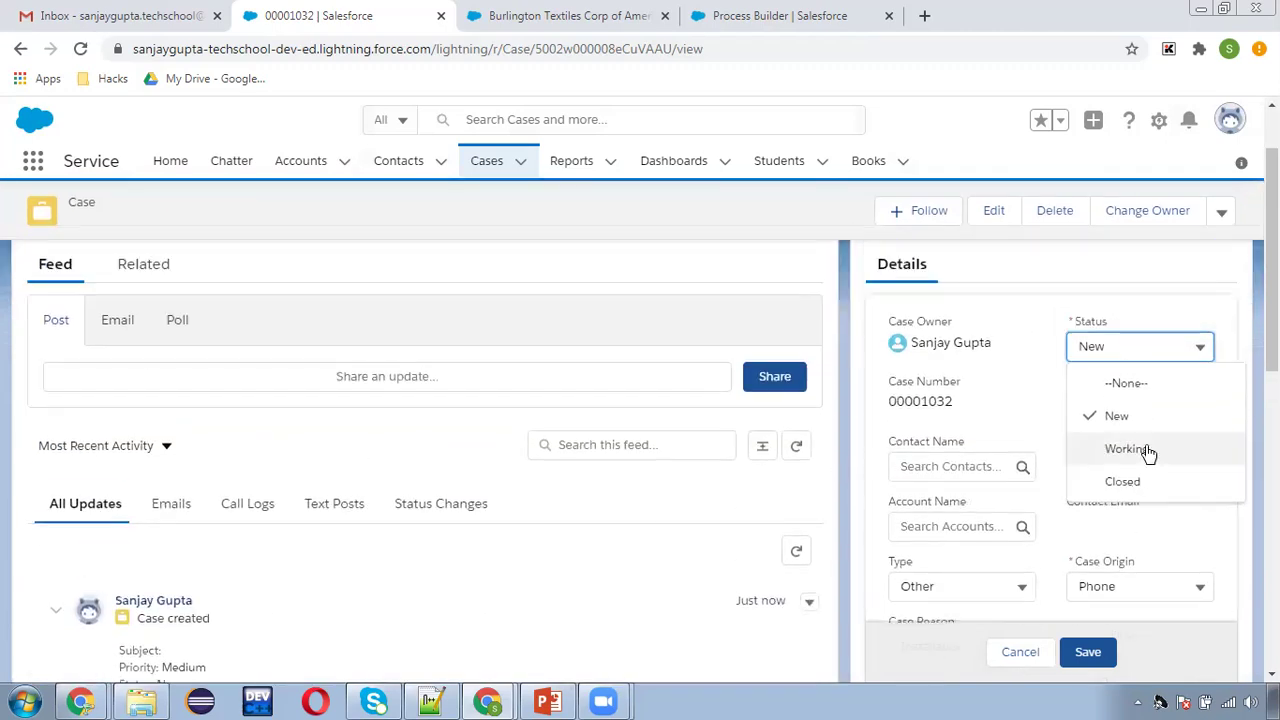
left_click(1186, 334)
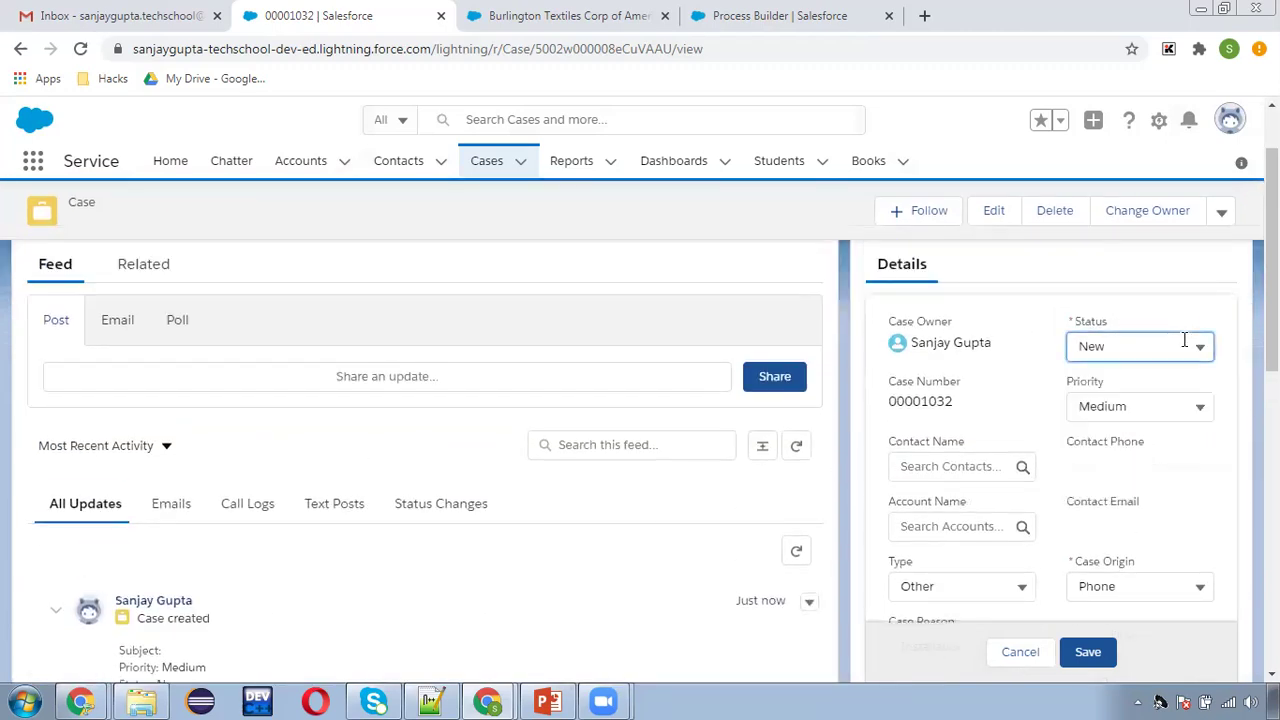
left_click(1186, 340)
left_click(1203, 340)
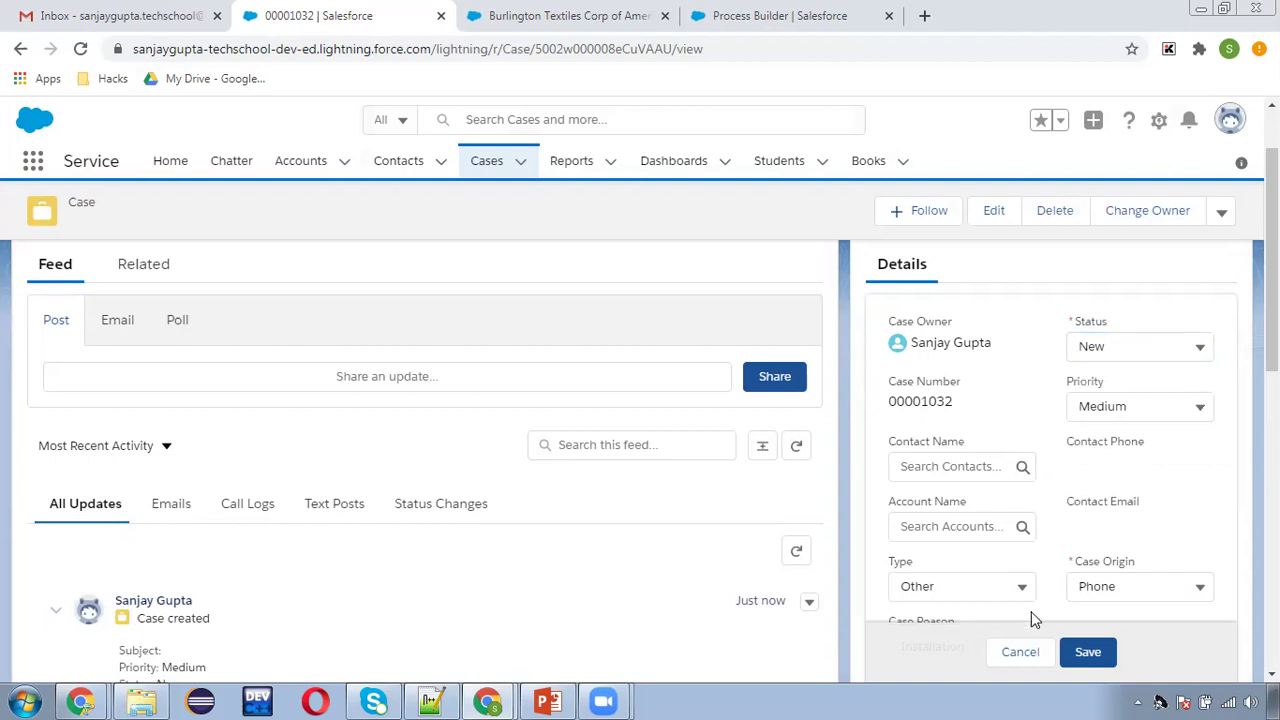
left_click(1020, 651)
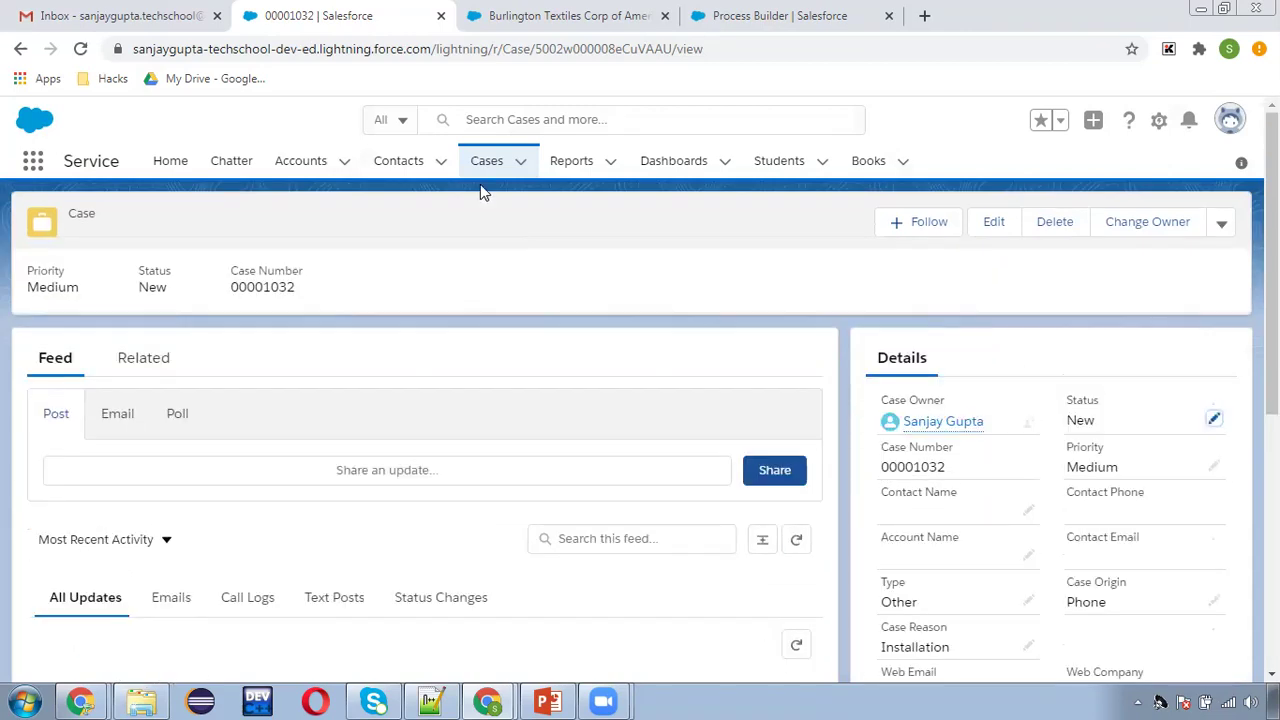
- Start another new case from the Cases list using the Case Demo2 record type
left_click(486, 168)
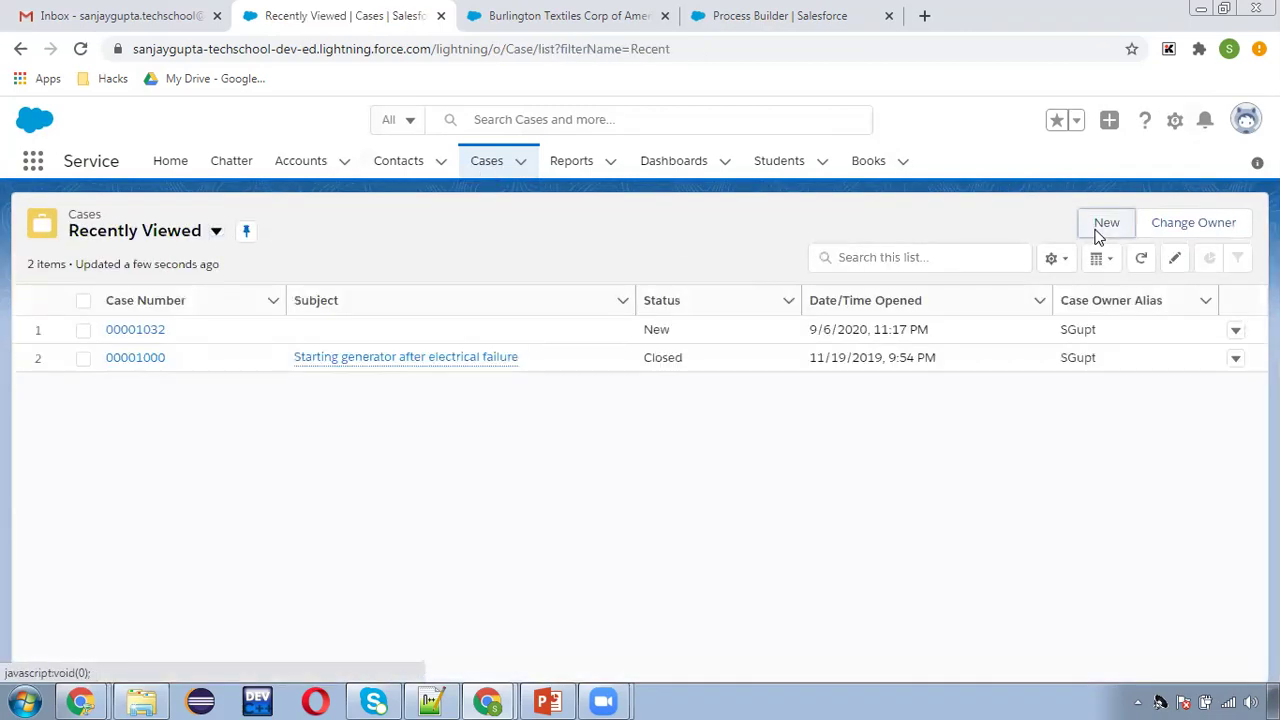
left_click(1102, 233)
left_click(604, 430)
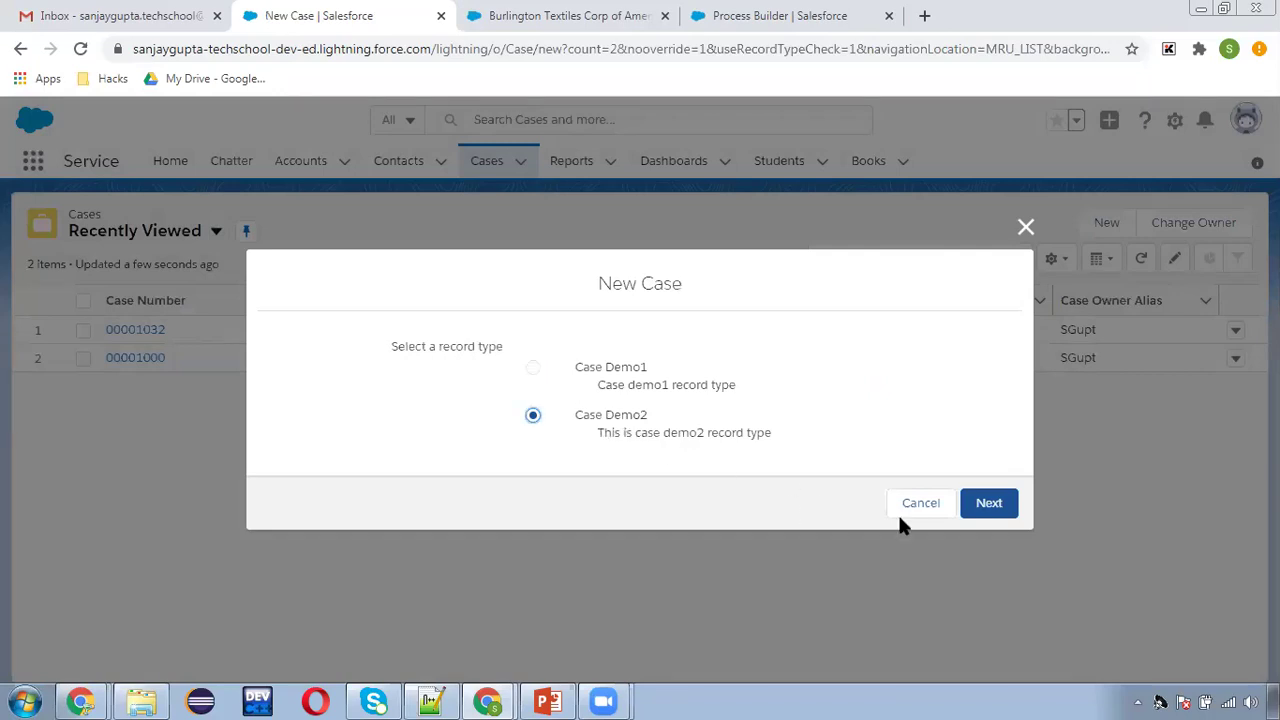
left_click(988, 506)
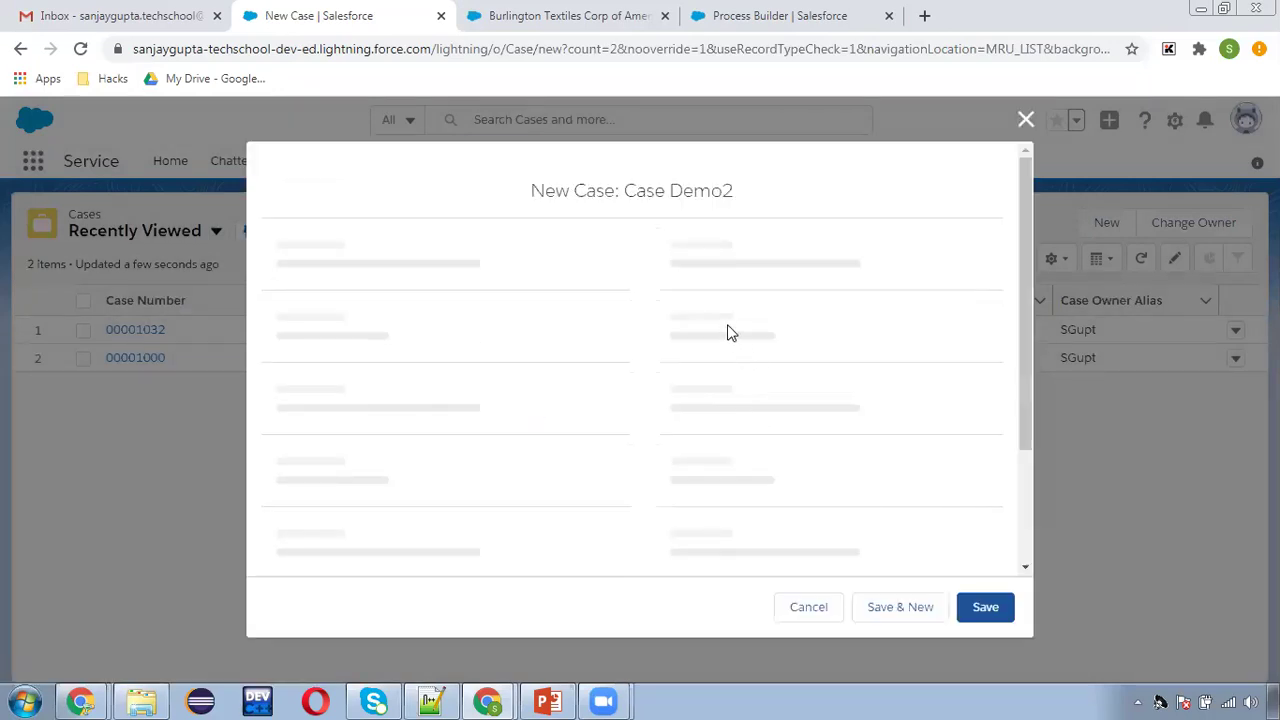
- Check the new case's Status options, set its Case Origin to Phone and save the case
left_click(729, 299)
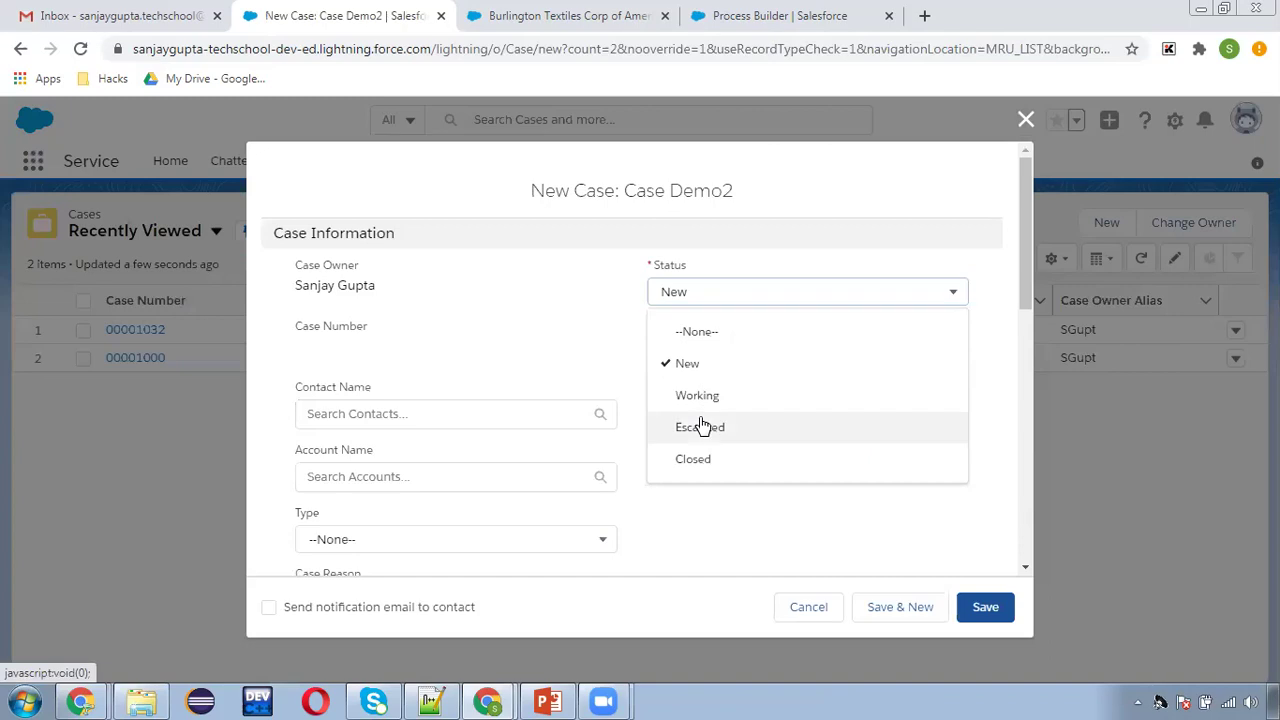
left_click(551, 344)
left_click(693, 410)
left_click(690, 462)
left_click(722, 418)
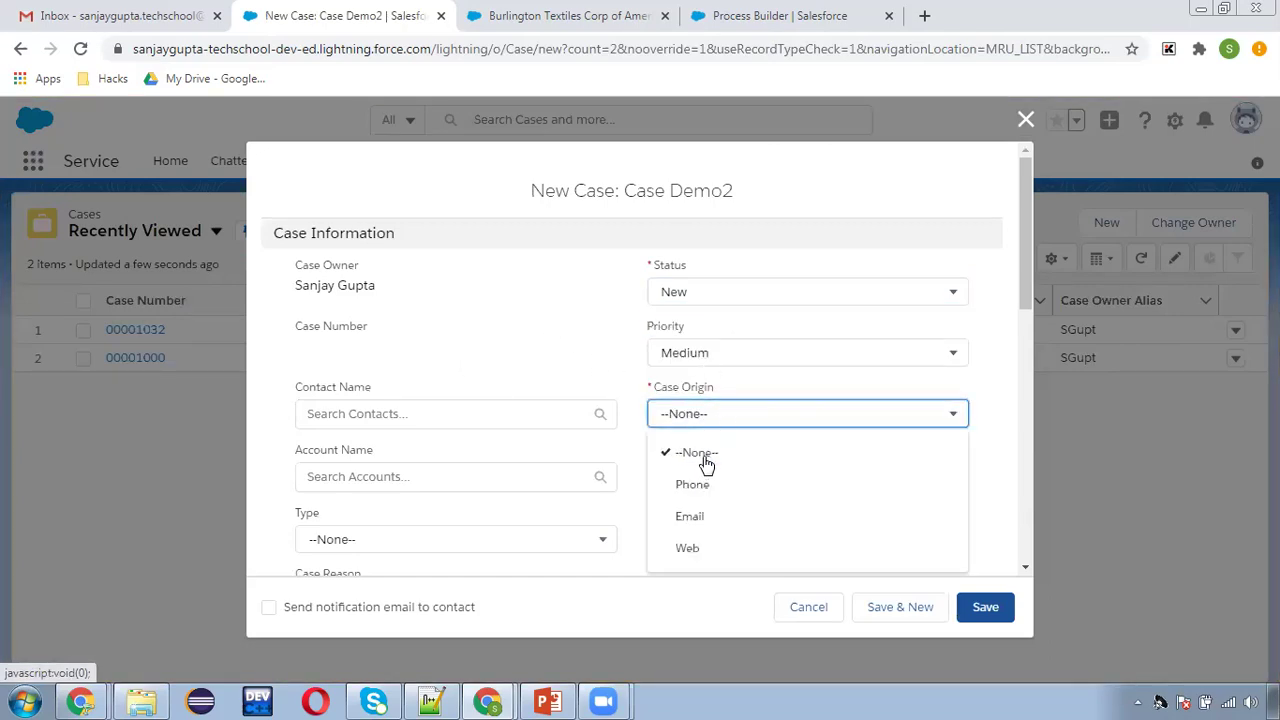
left_click(690, 484)
scroll(703, 490, "down", 5)
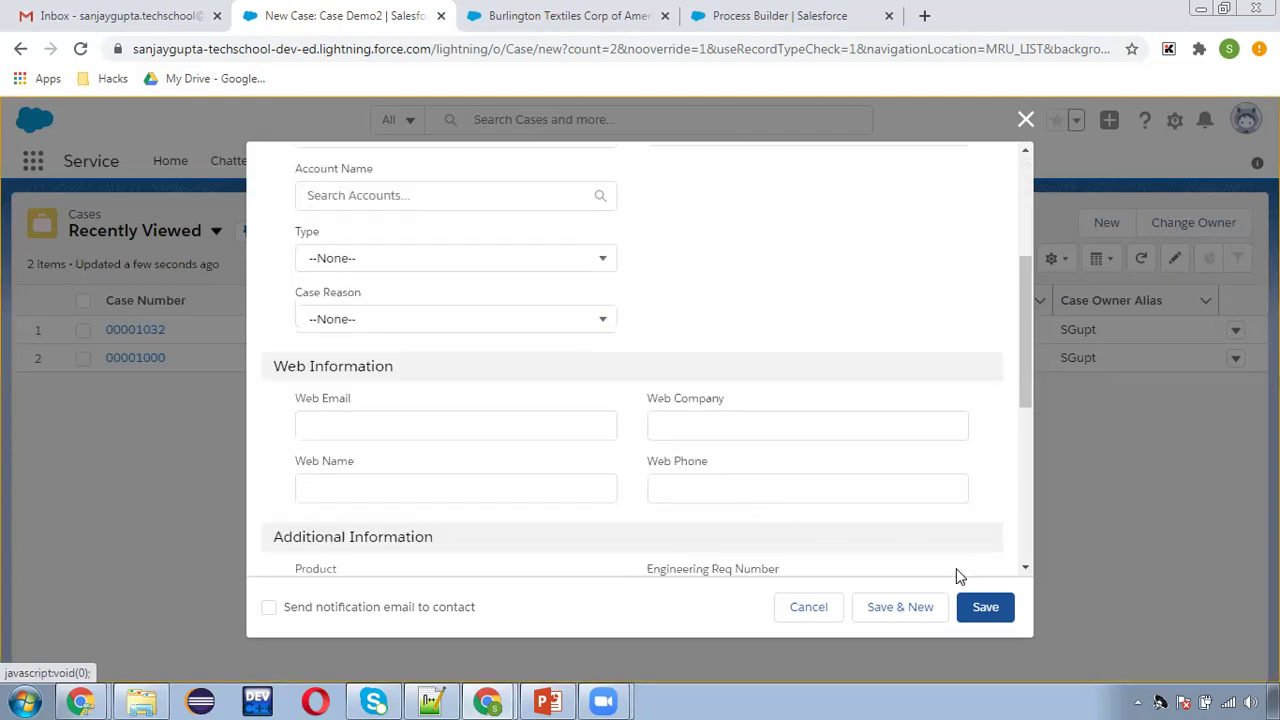
left_click(980, 618)
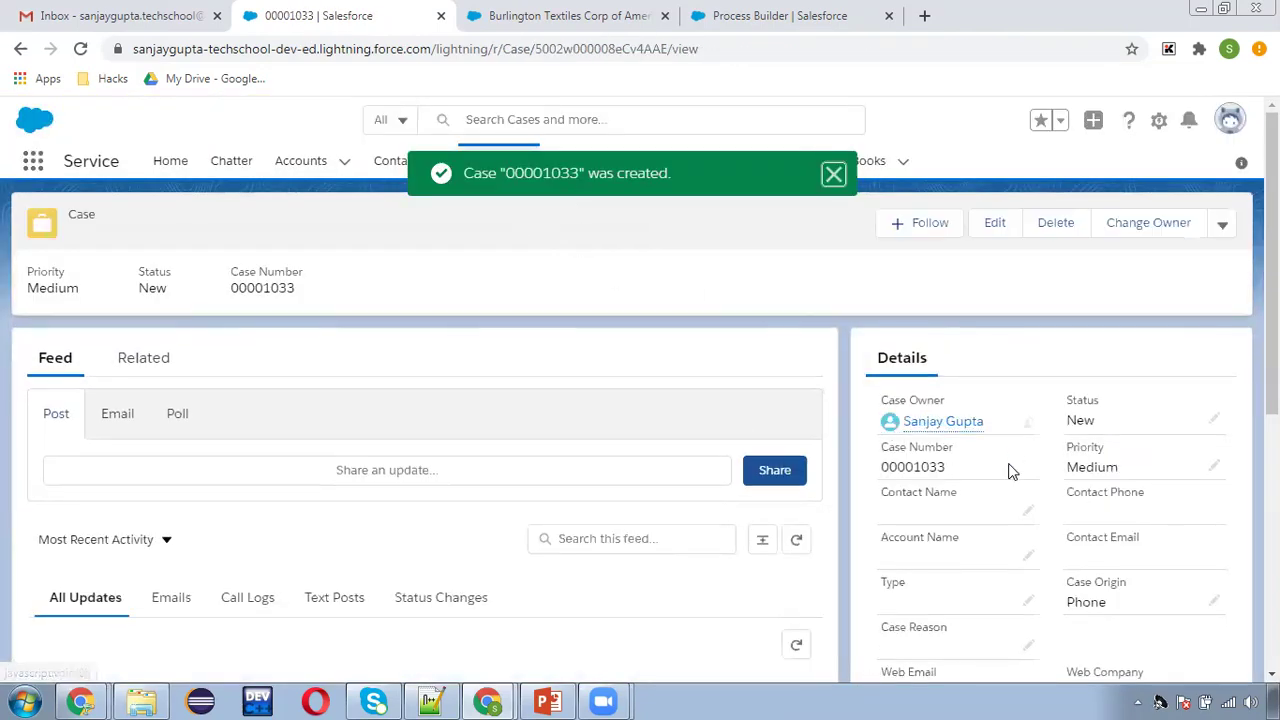
- Change the new case's Status to Escalated and save the record
left_click(1213, 418)
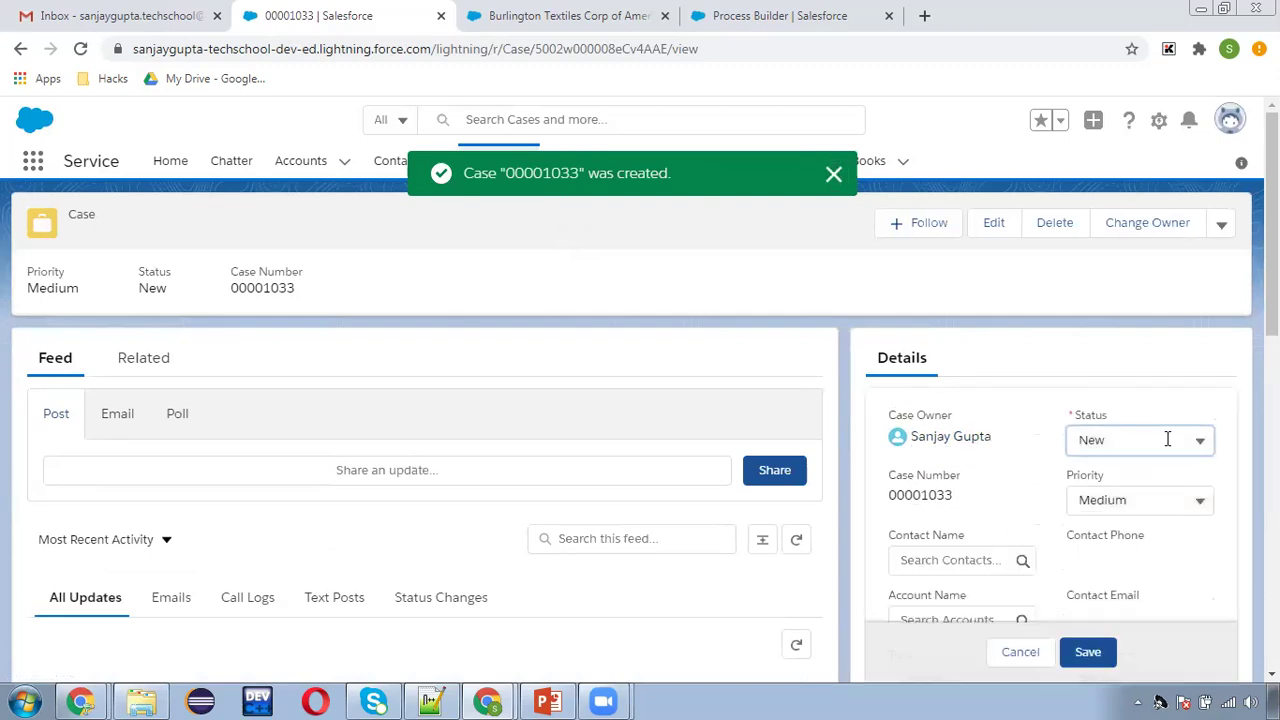
left_click(1170, 440)
left_click(1119, 576)
left_click(1086, 650)
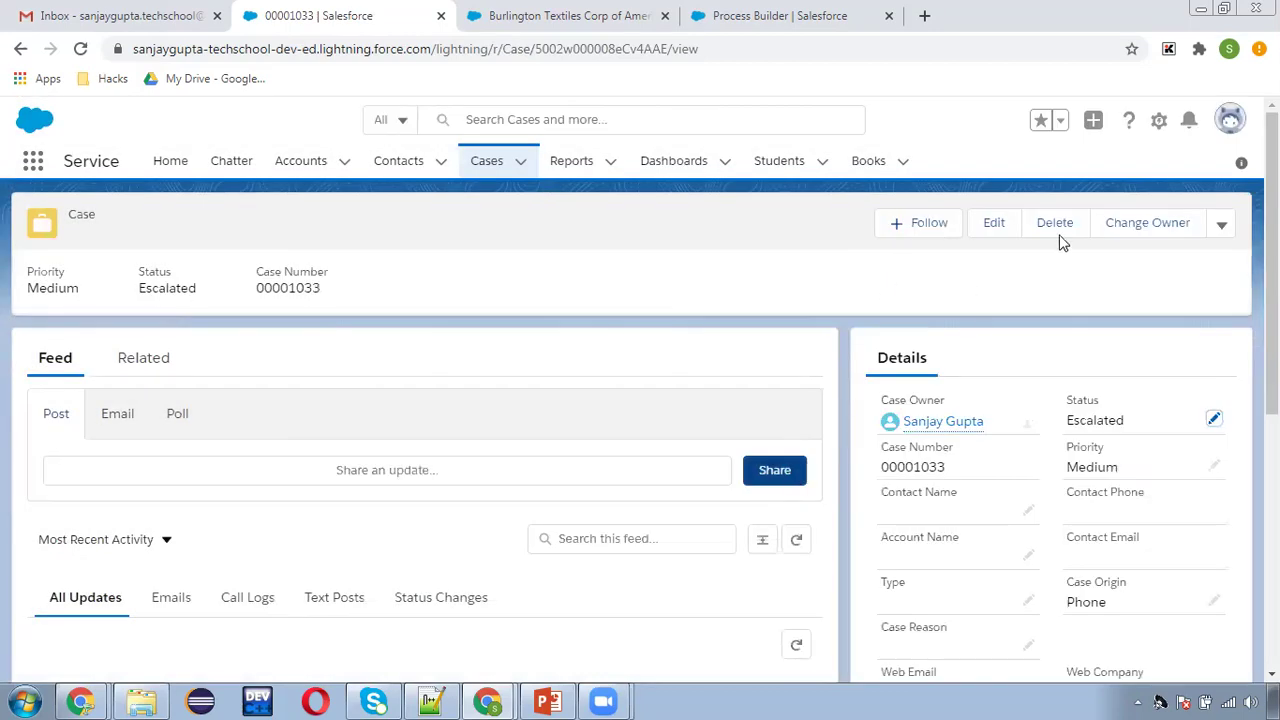
- Search Setup for users and open the Users list showing all users
left_click(740, 20)
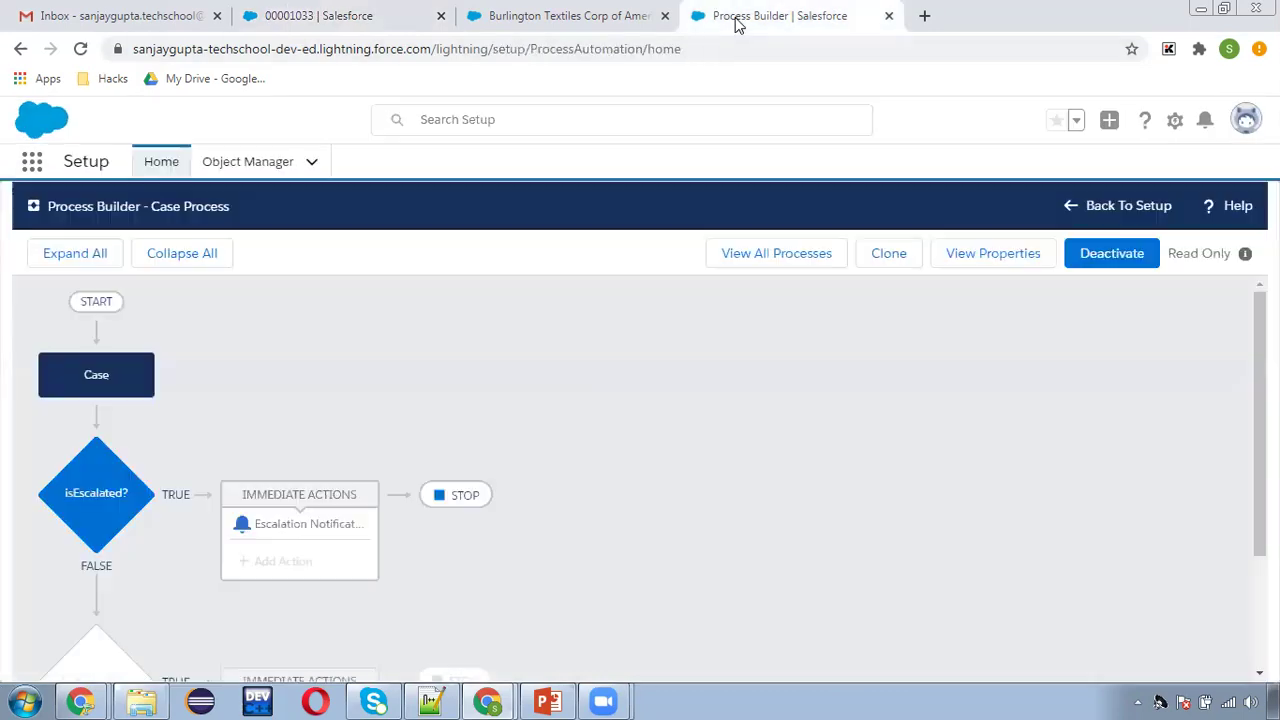
left_click(160, 162)
key("ctrl+a")
type("u")
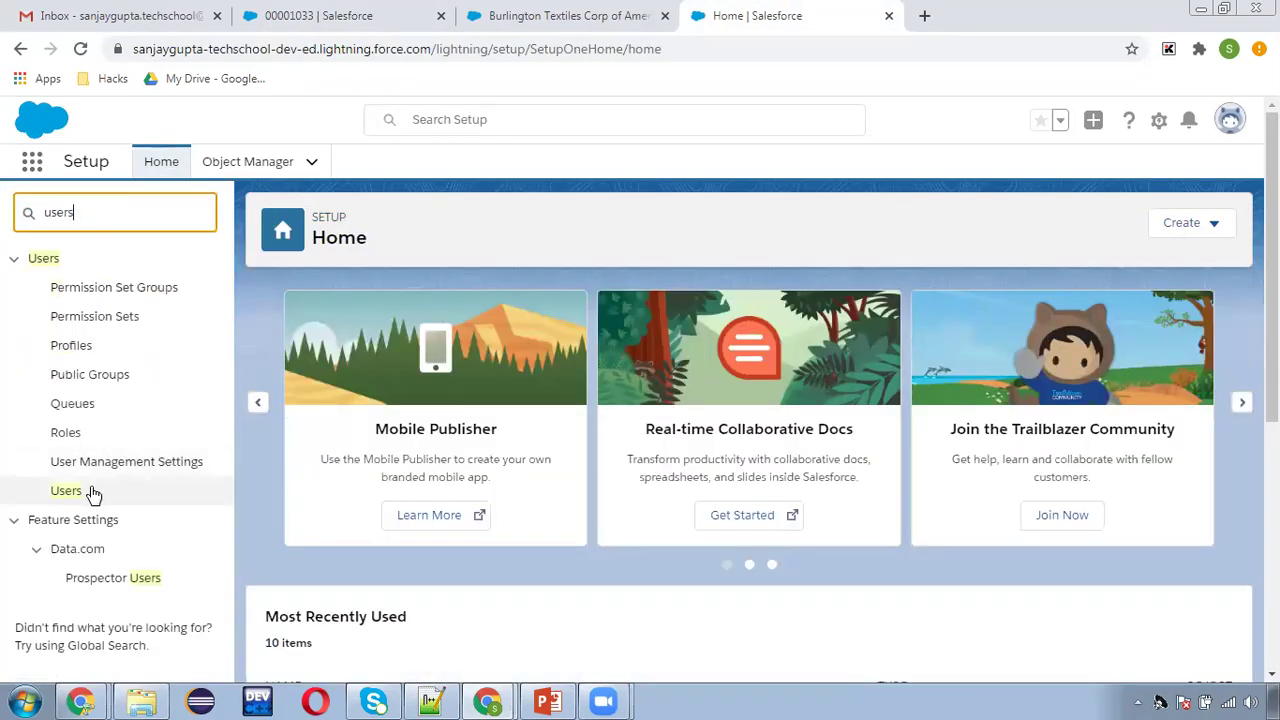
left_click(64, 491)
scroll(451, 471, "down", 1)
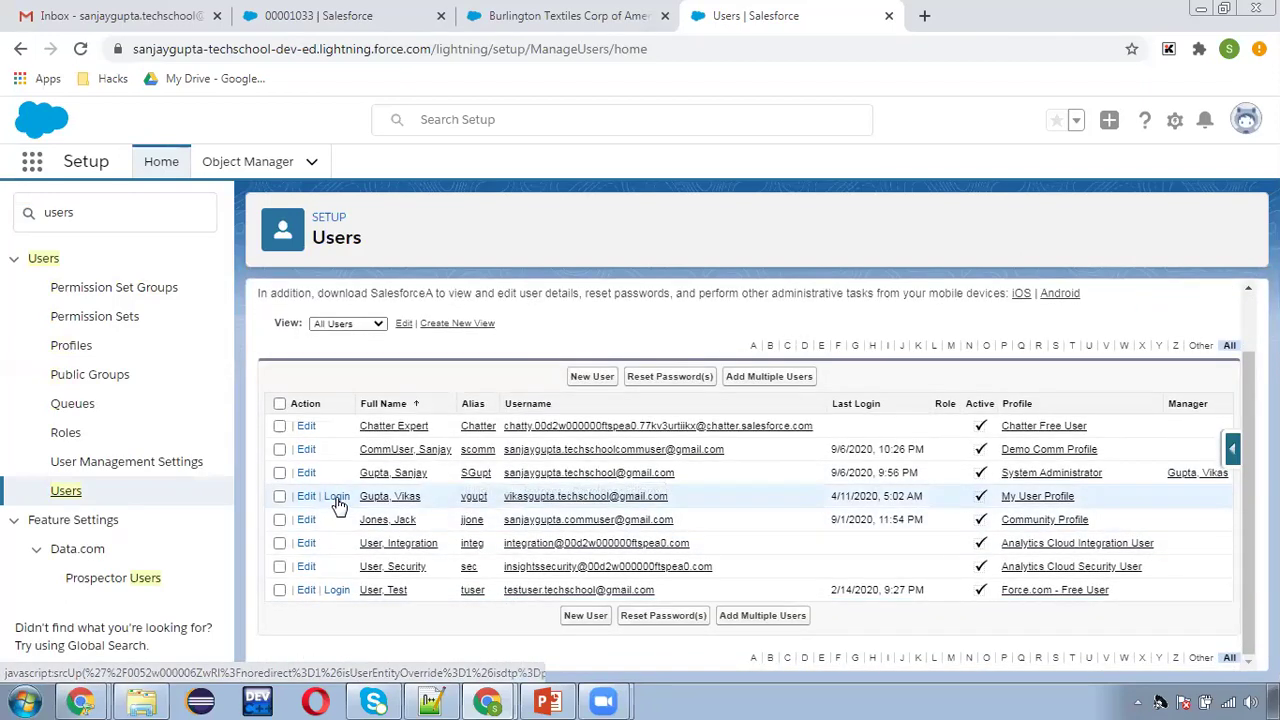
- Log in as the user assigned My User Profile and check the case escalation notification
left_click(337, 497)
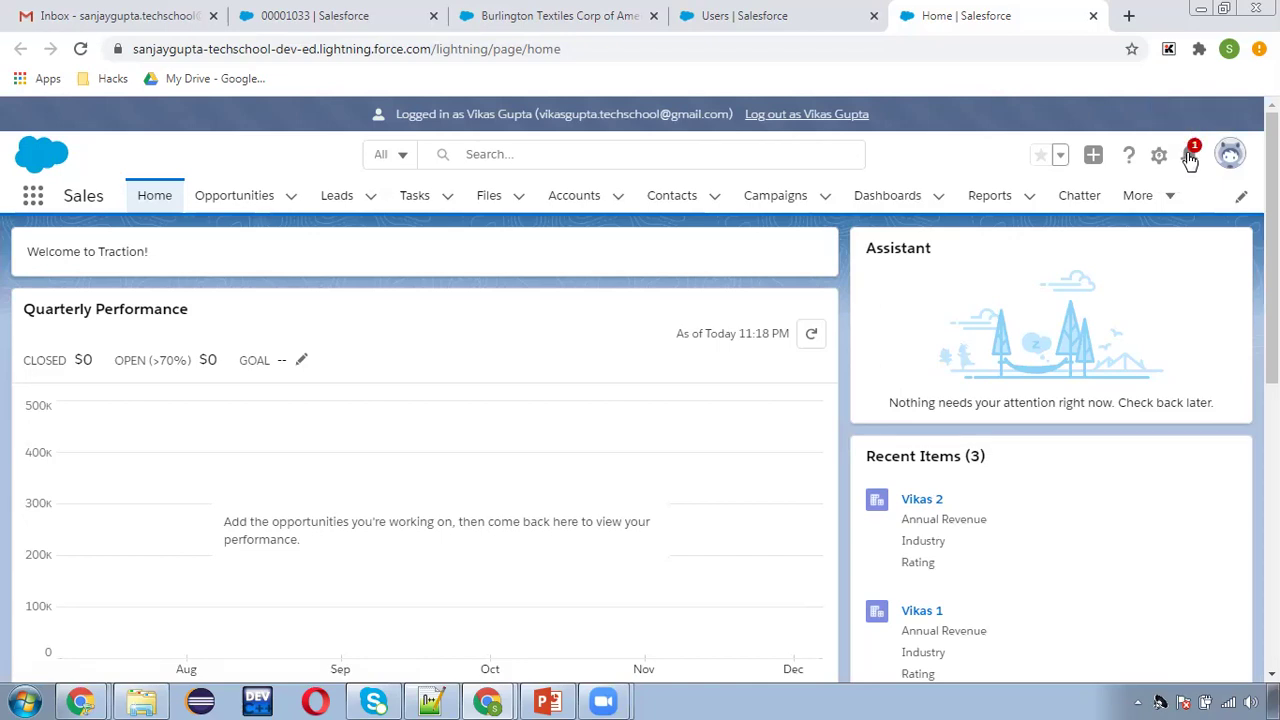
left_click(1190, 157)
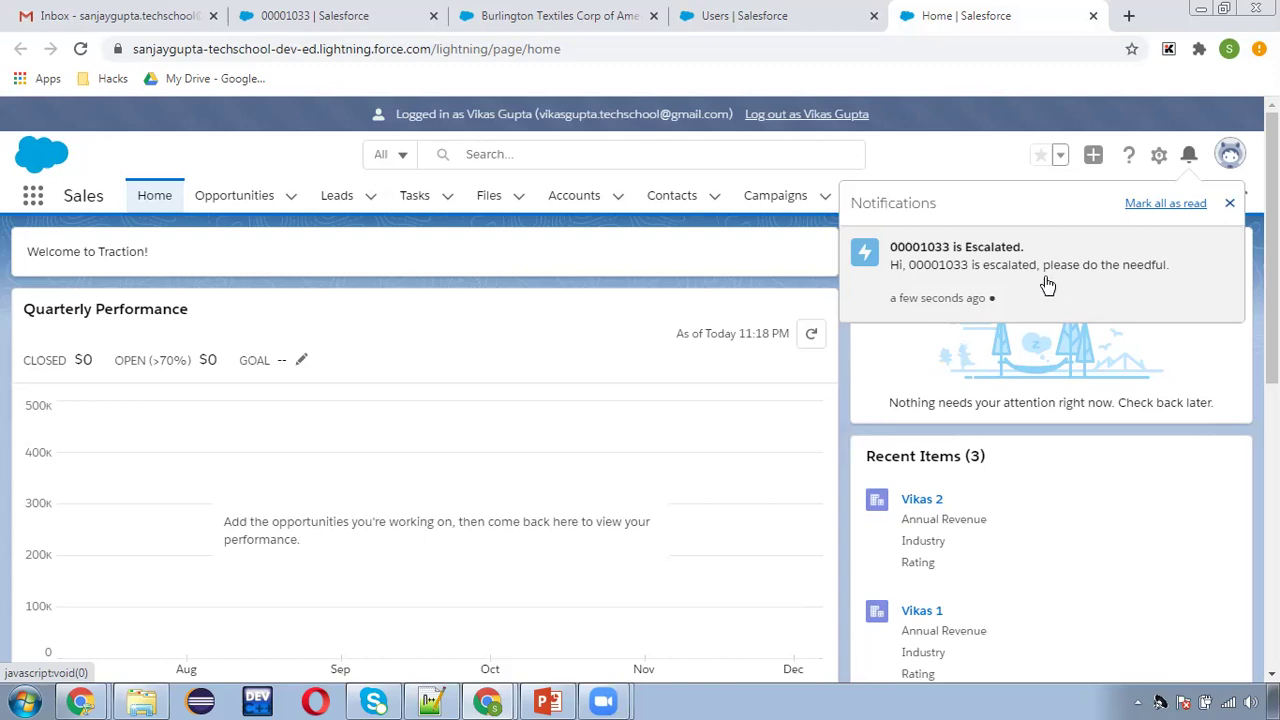
left_click(966, 146)
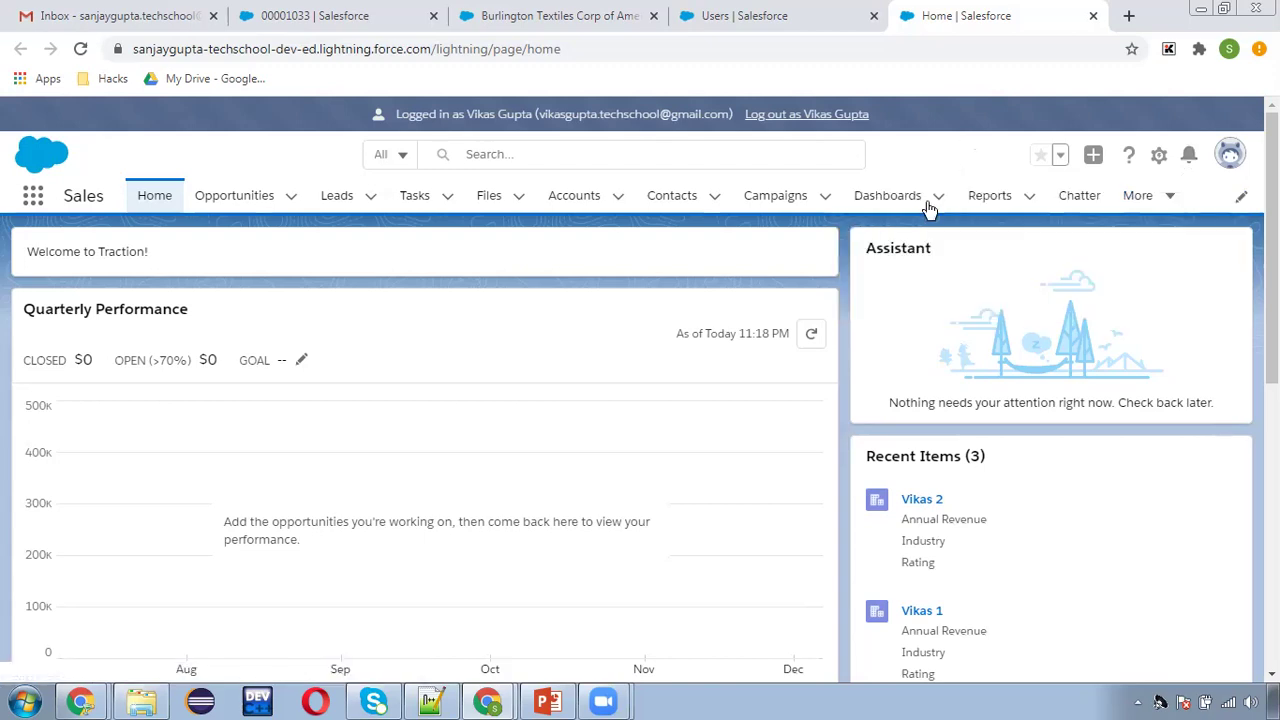
- Log out of the impersonated user's session, log back in with the saved credentials and switch to the Google Slides window
left_click(806, 116)
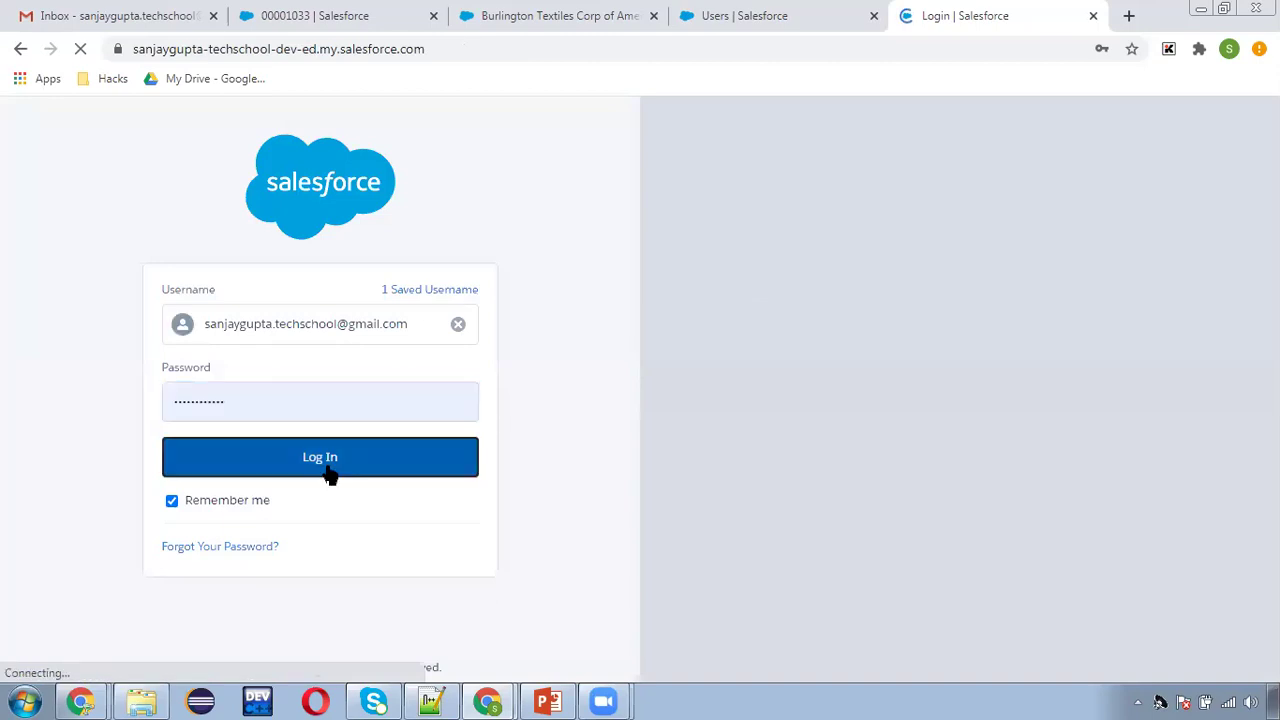
left_click(330, 472)
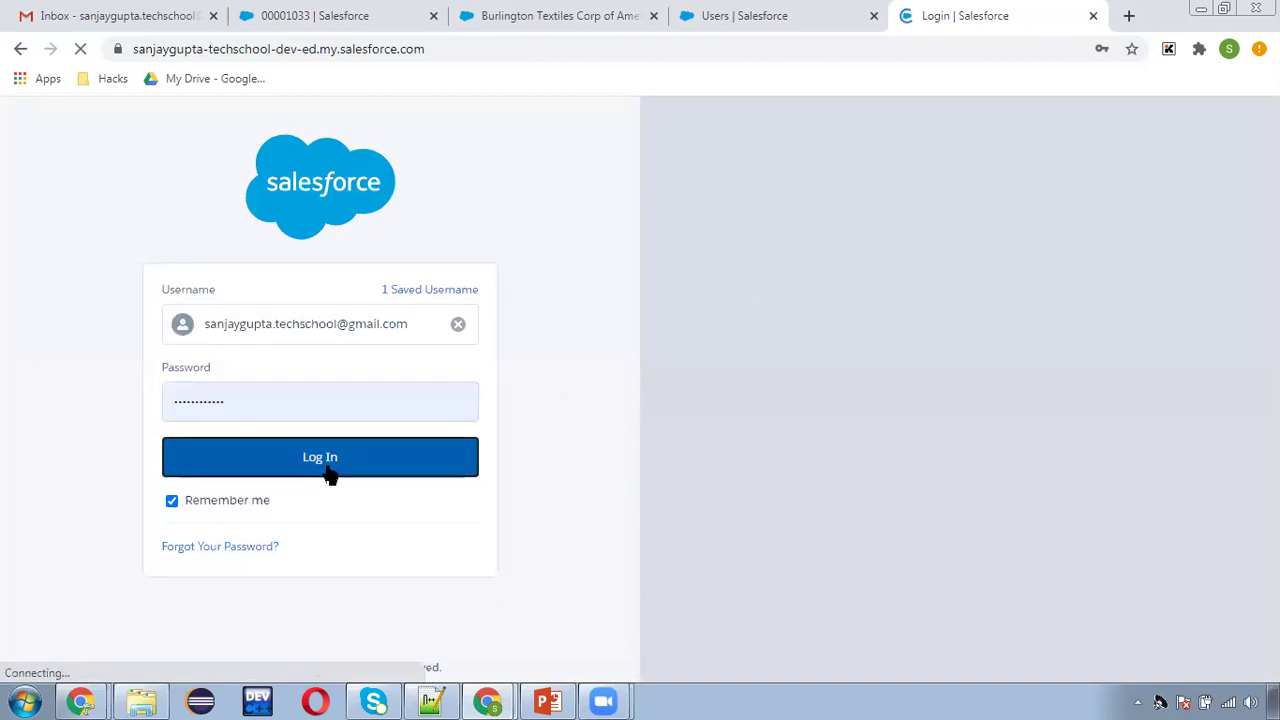
key("alt+Tab")
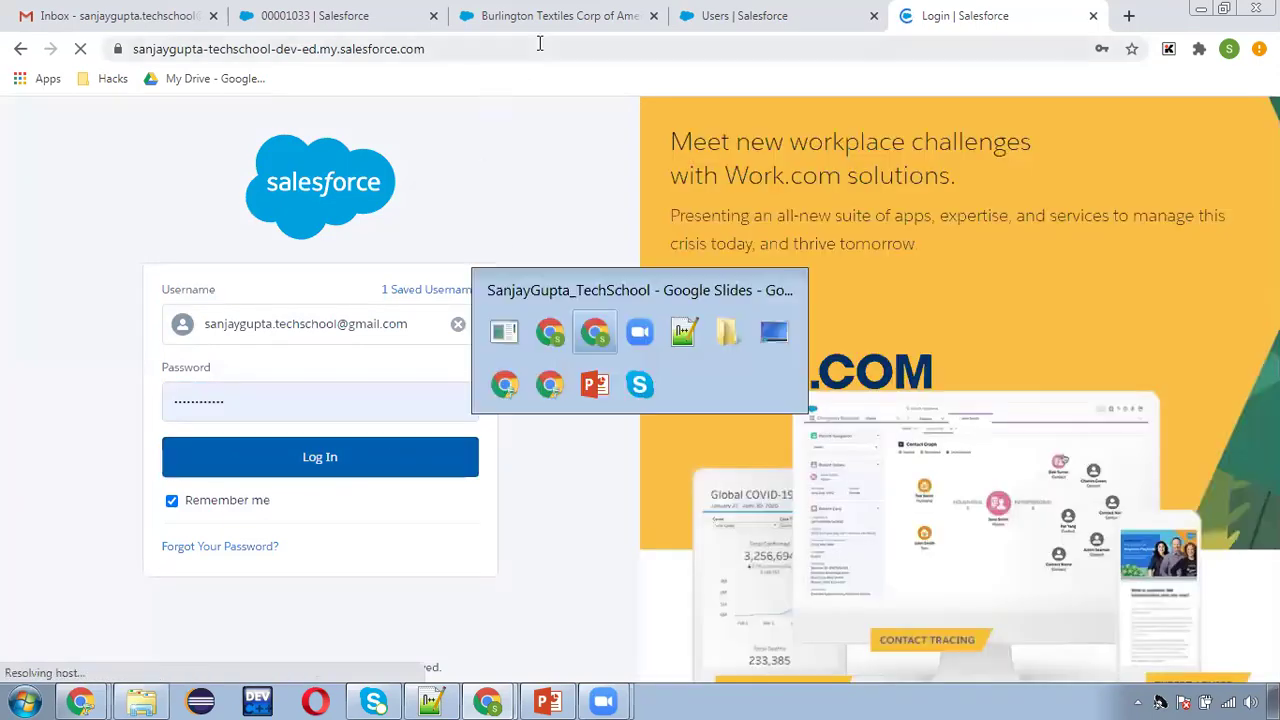